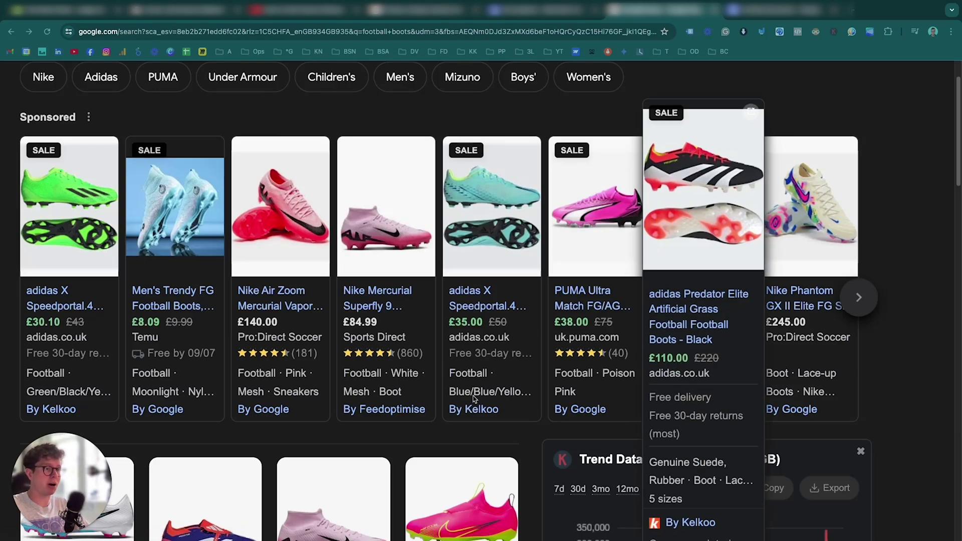
Step: Look over the sponsored football boot listings that show review stars in Google Search
mouse_move(363, 392)
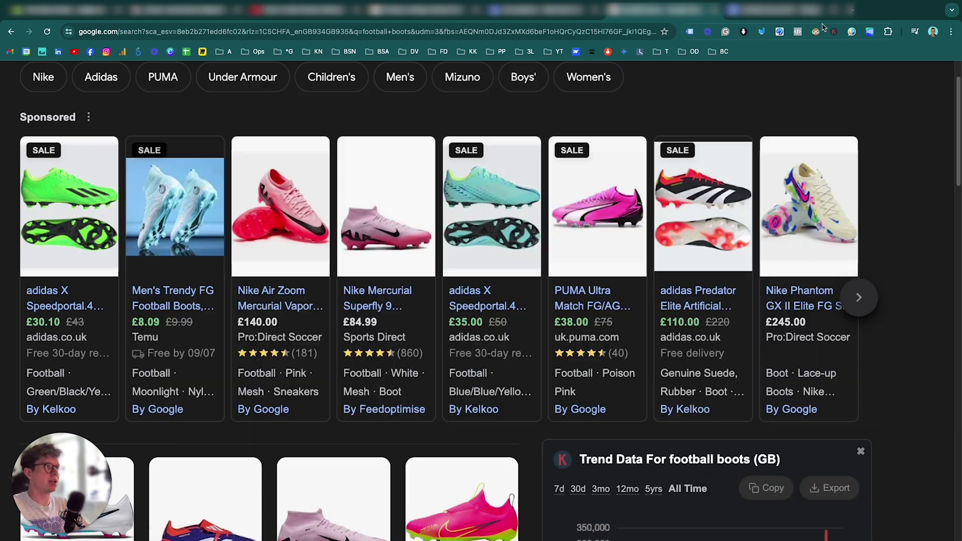
click(771, 15)
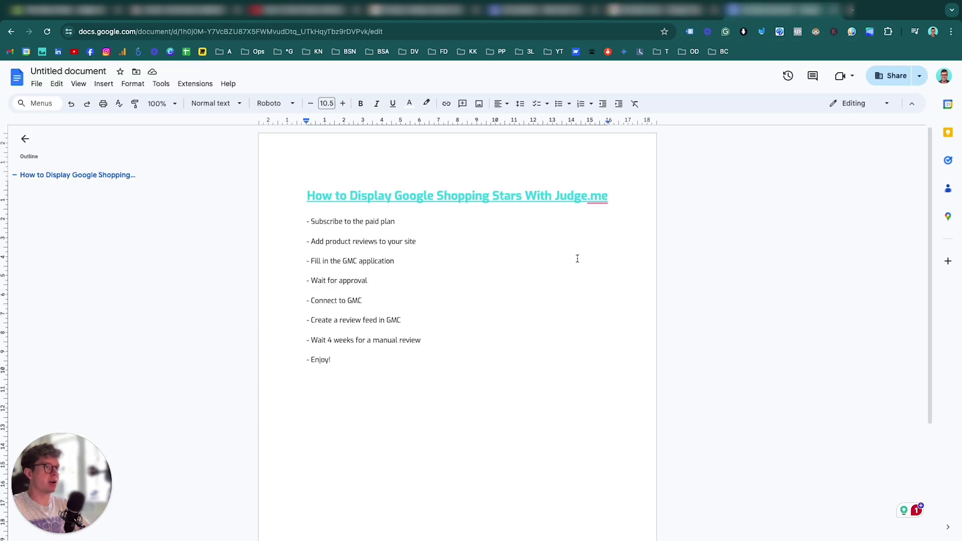
drag(401, 223, 301, 224)
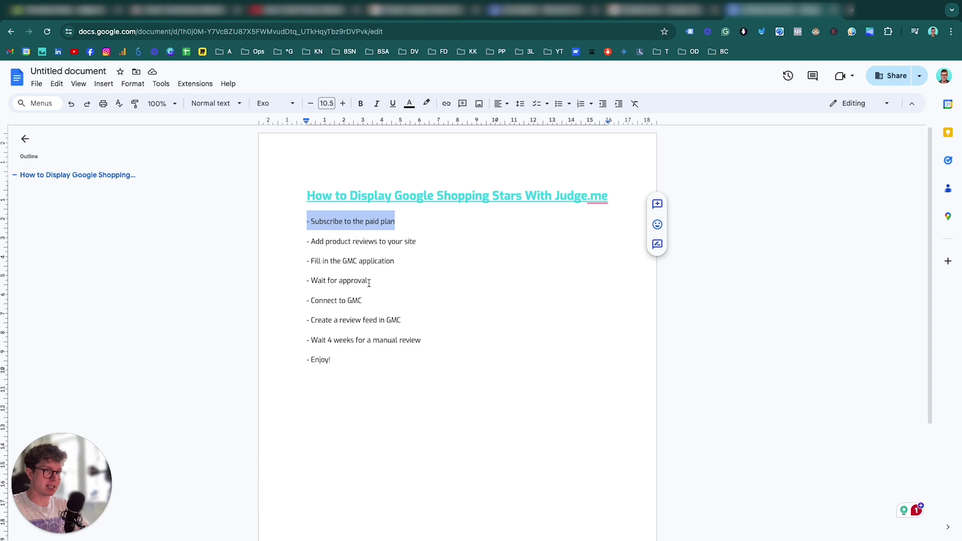
triple_click(391, 244)
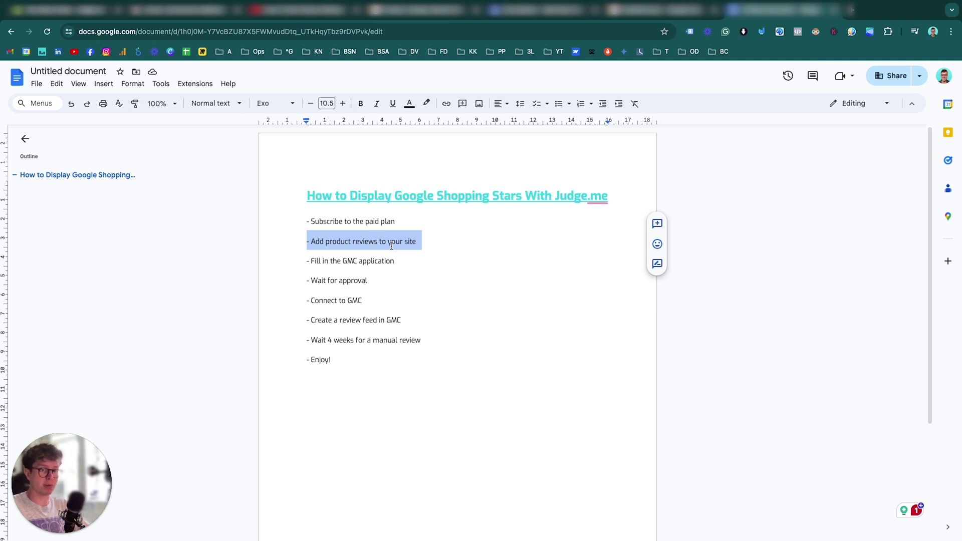
drag(419, 266, 240, 263)
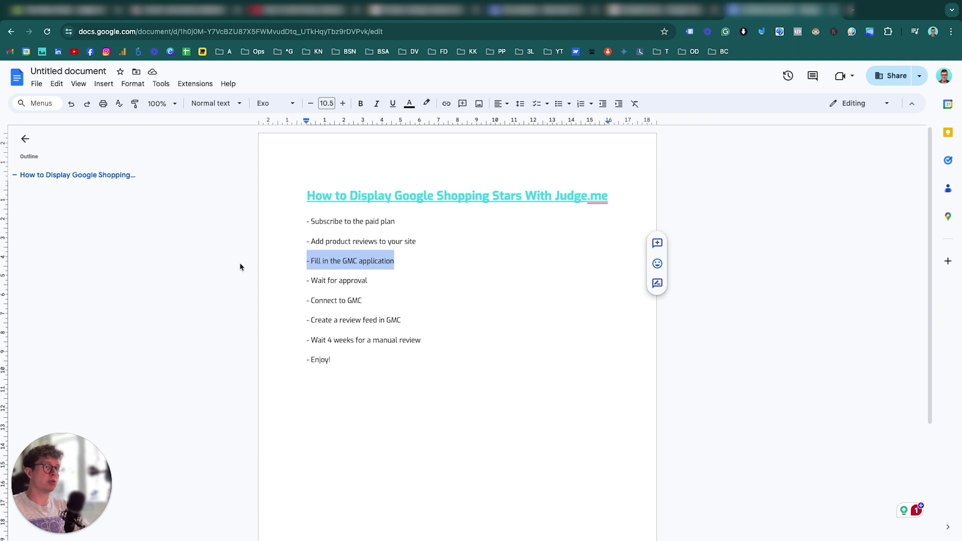
click(401, 19)
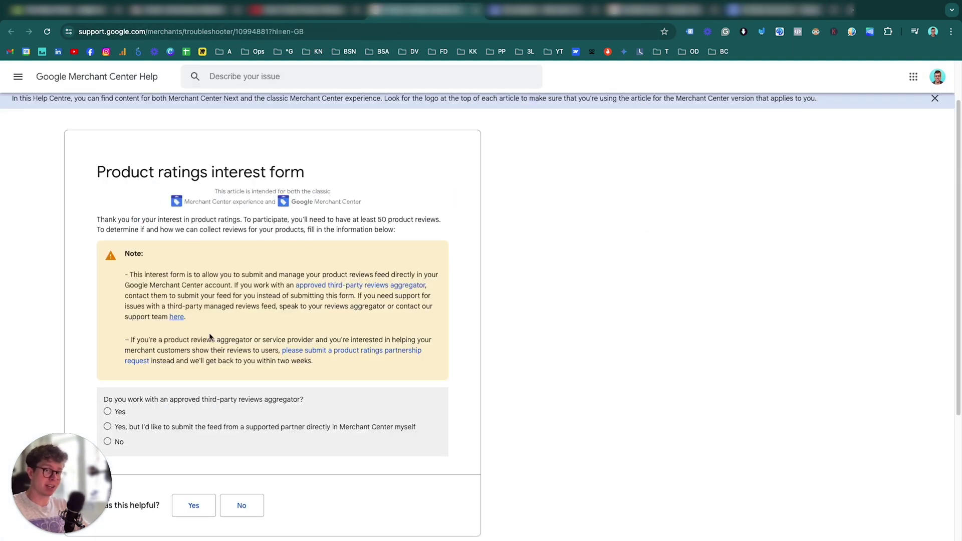
click(761, 13)
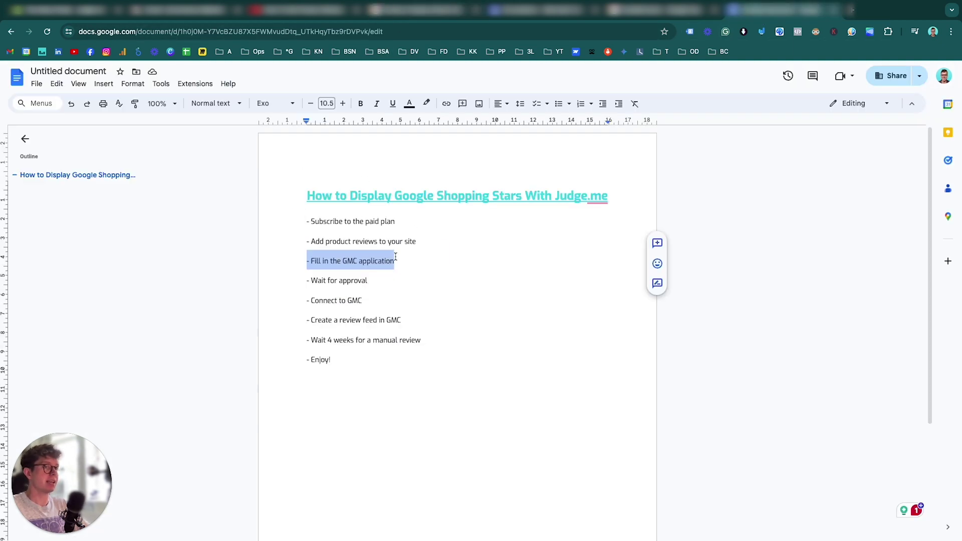
drag(386, 285, 294, 281)
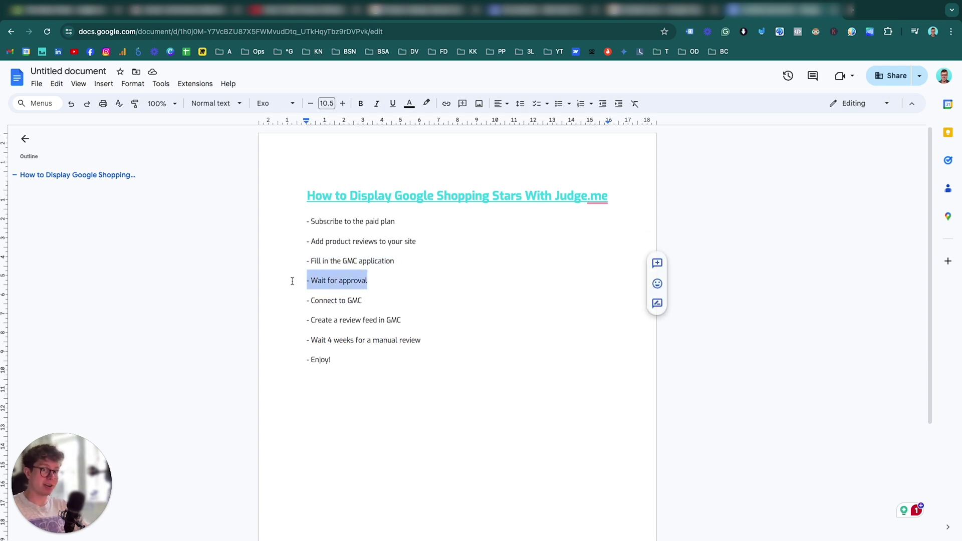
drag(388, 302, 294, 302)
drag(436, 320, 310, 322)
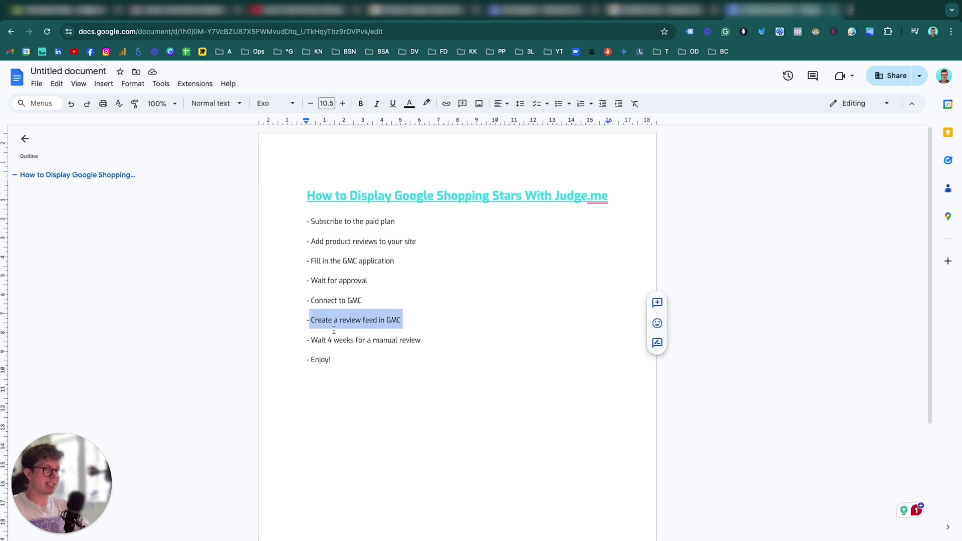
click(421, 353)
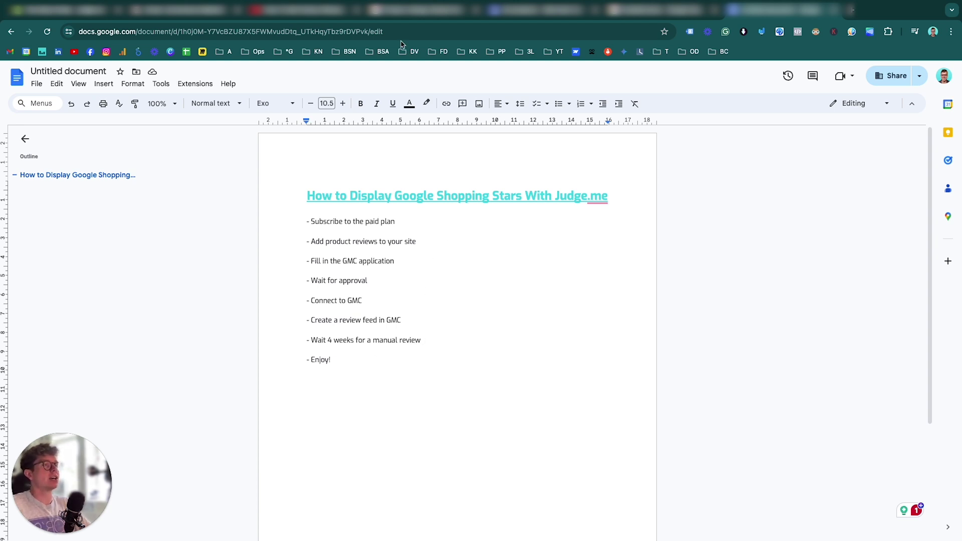
double_click(348, 223)
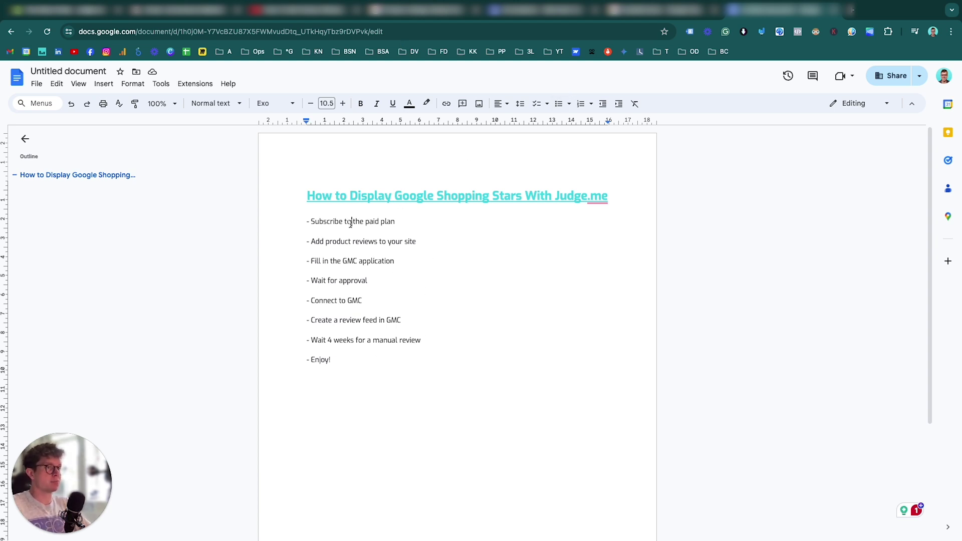
click(349, 224)
triple_click(374, 241)
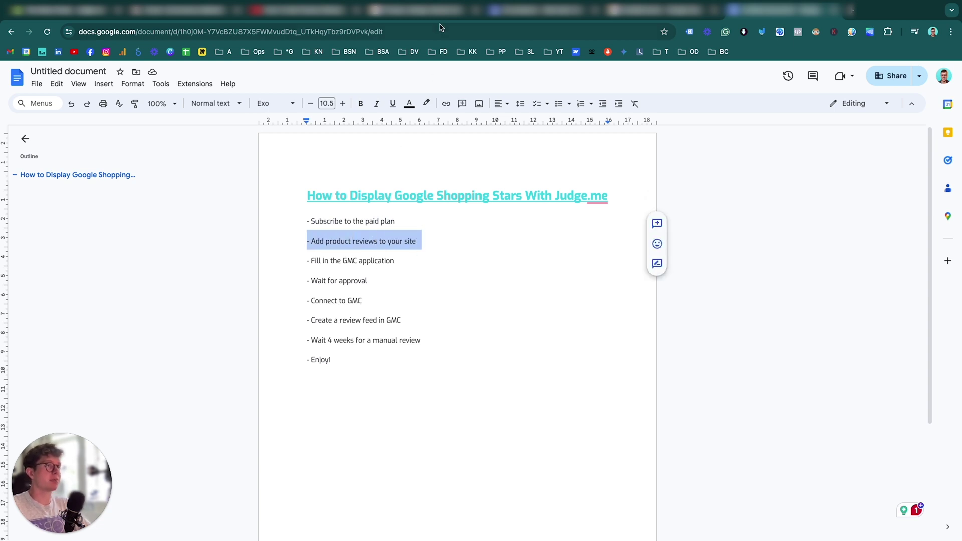
Step: Answer the interest form: submit the feed directly, physical and/or digital products, over 50 reviews
click(430, 12)
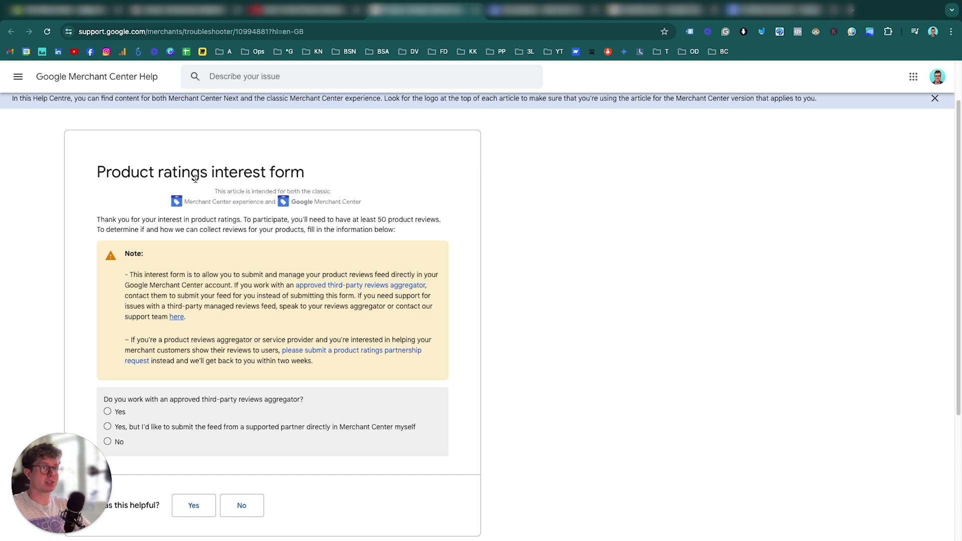
scroll(331, 215, down, 2)
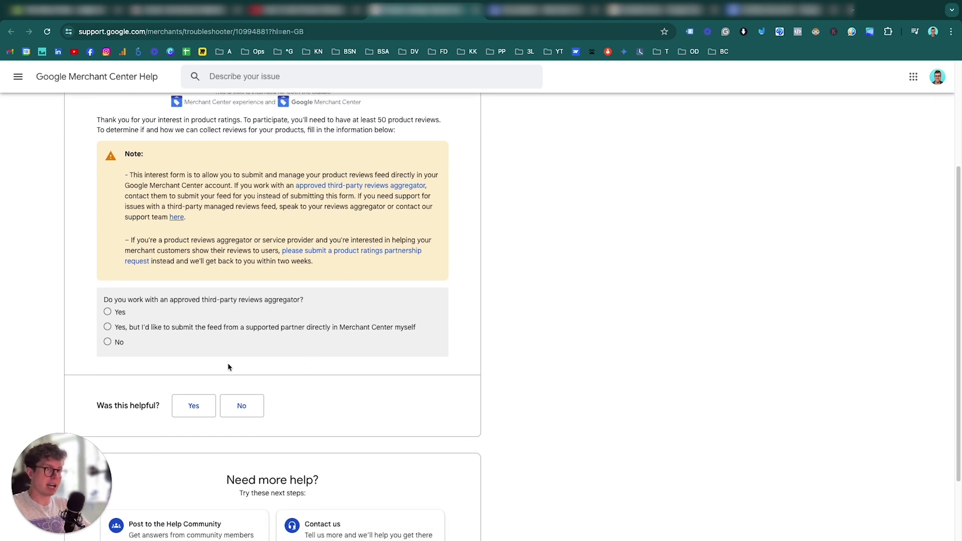
drag(121, 300, 300, 303)
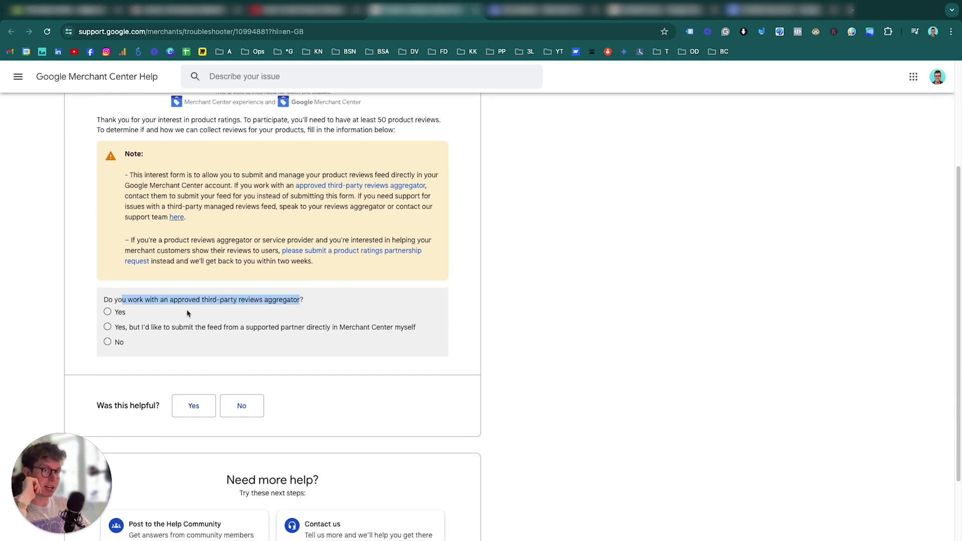
click(107, 326)
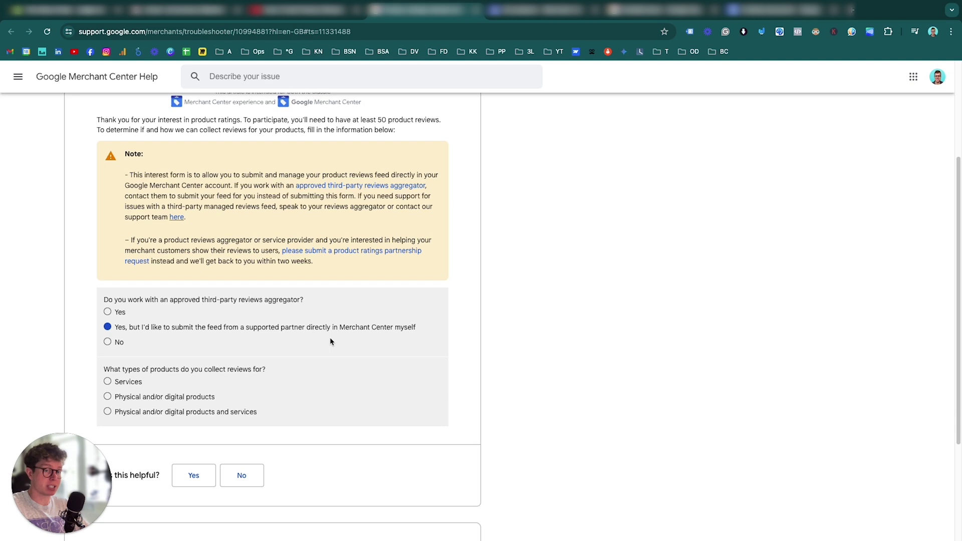
scroll(330, 341, down, 1)
drag(101, 318, 264, 346)
click(221, 341)
click(433, 313)
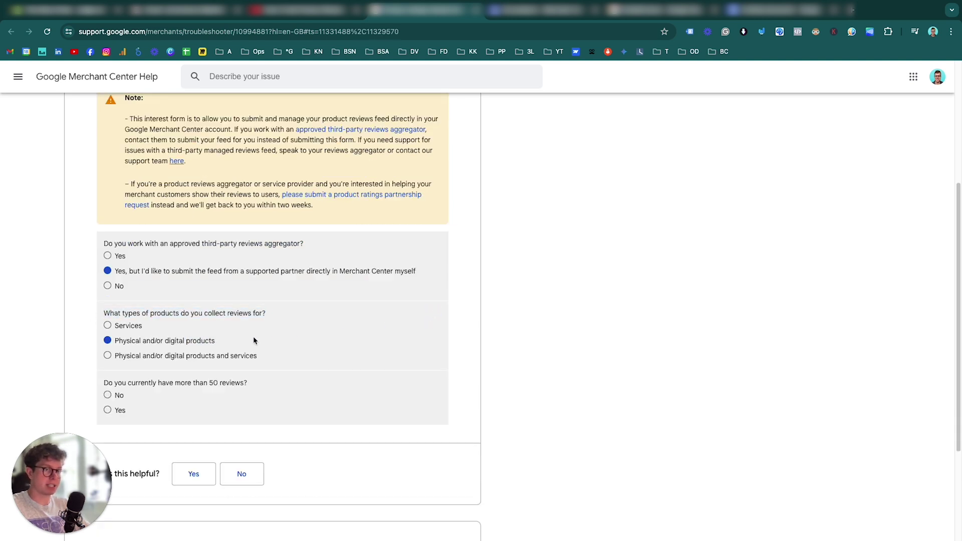
scroll(253, 340, down, 1)
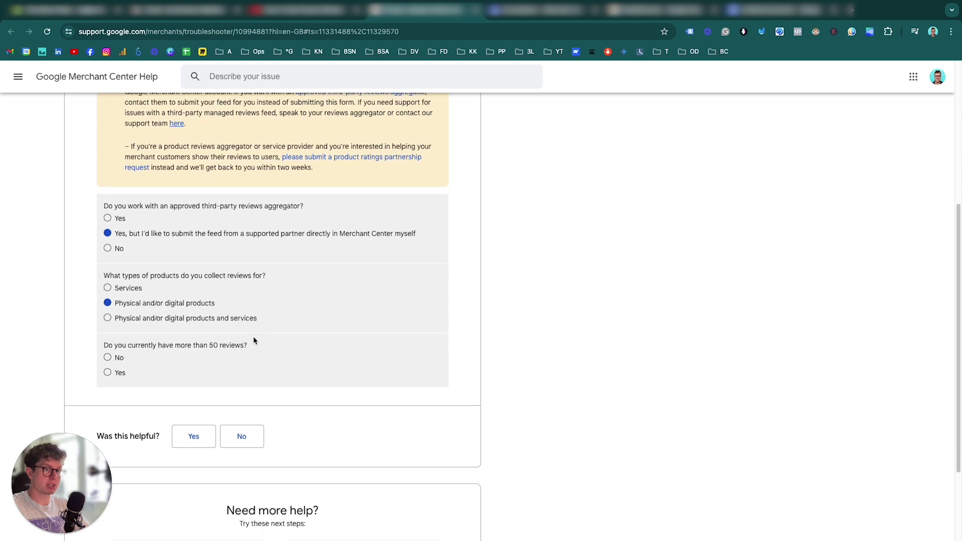
click(108, 372)
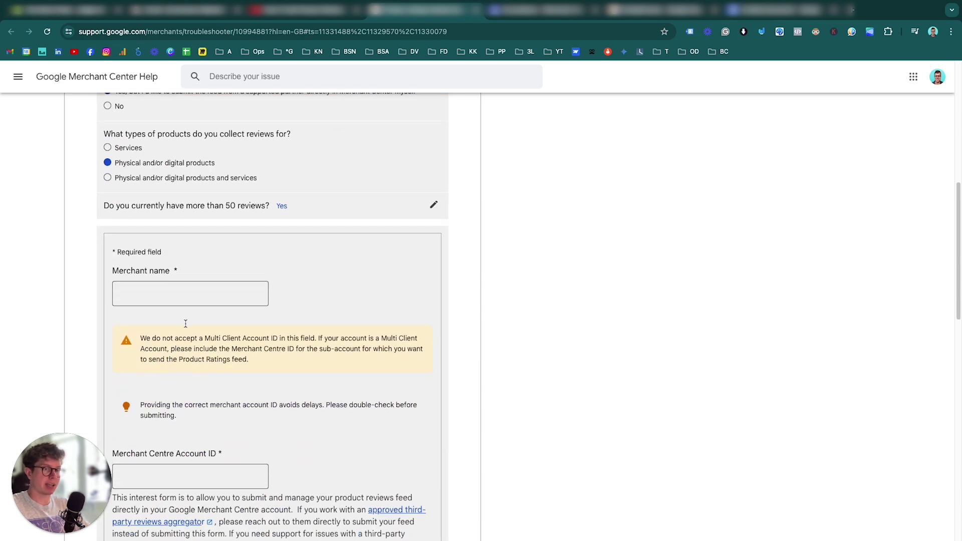
Step: Fill in merchant name 'The Ideal Hope', the Merchant Center account ID and homepage URL
click(194, 283)
scroll(194, 282, down, 1)
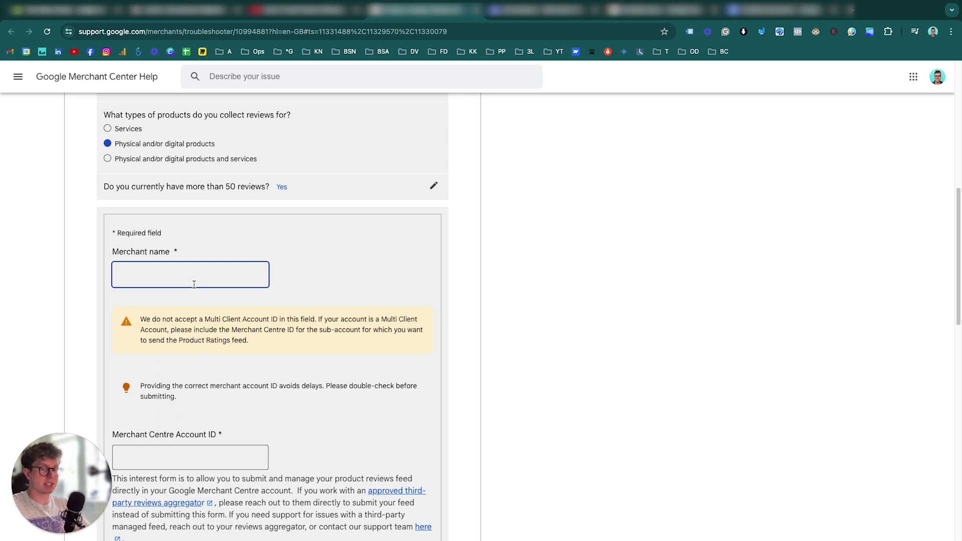
text(The Ideal Hope)
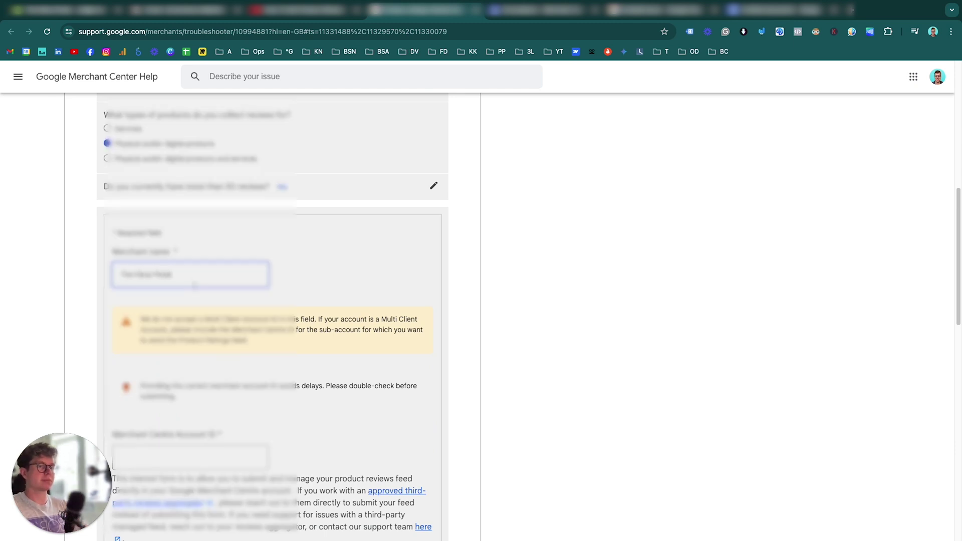
scroll(196, 286, down, 9)
scroll(241, 224, up, 4)
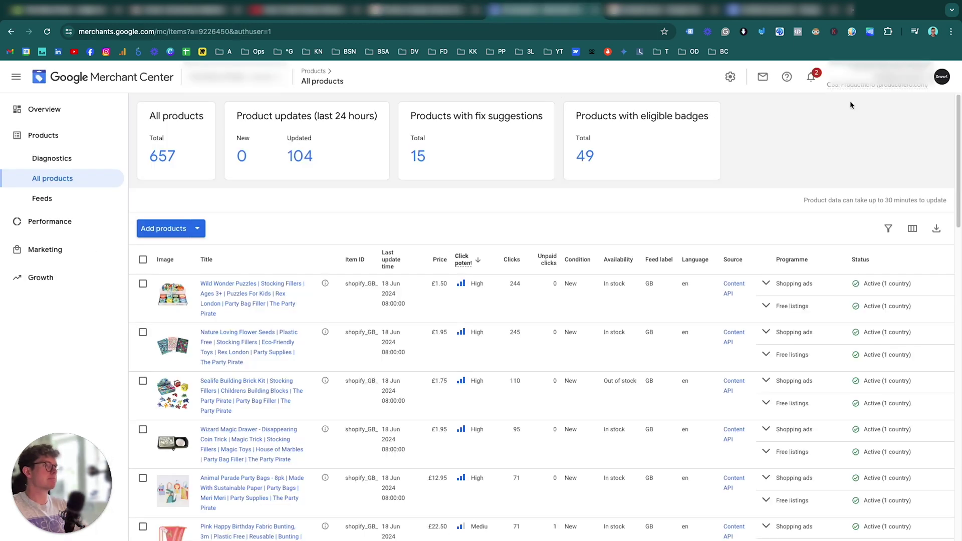
double_click(862, 68)
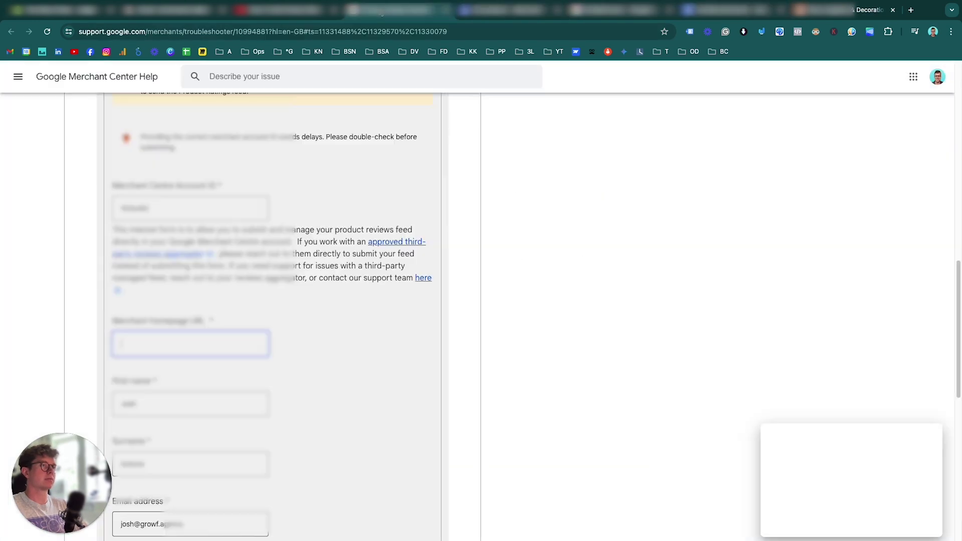
text(https://thepartypirate.com)
scroll(272, 300, down, 3)
click(190, 357)
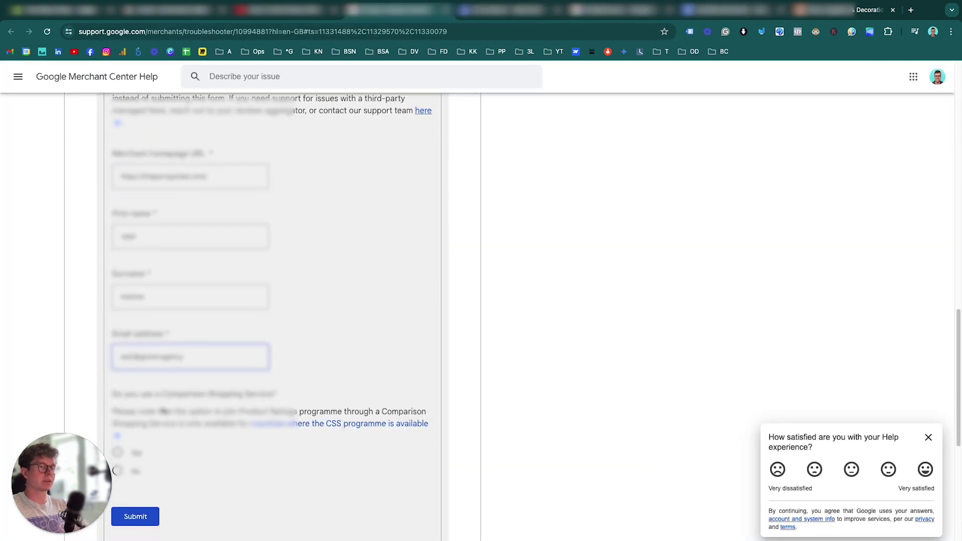
Step: Answer the comparison shopping service question, submit the form, and open Merchant Center's Marketing section
click(117, 452)
click(135, 517)
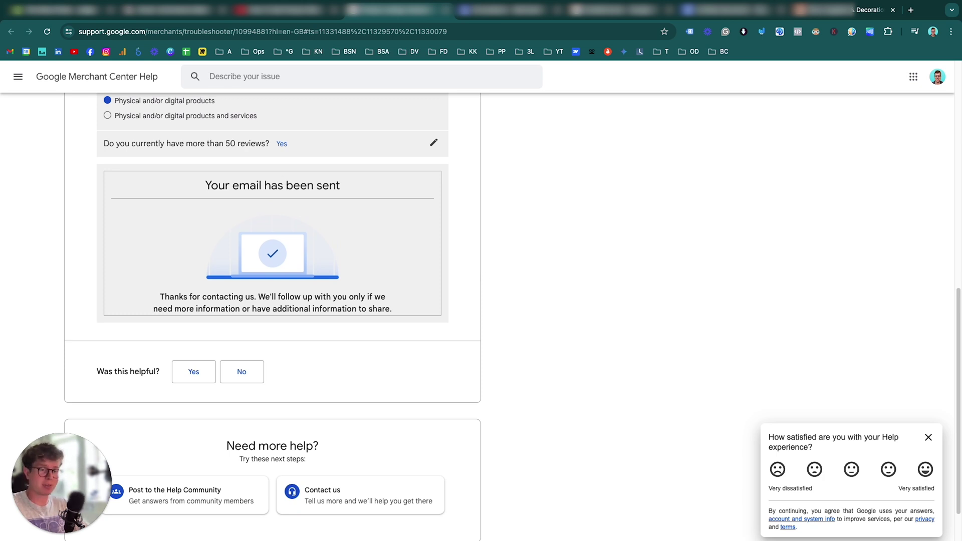
click(506, 9)
click(58, 249)
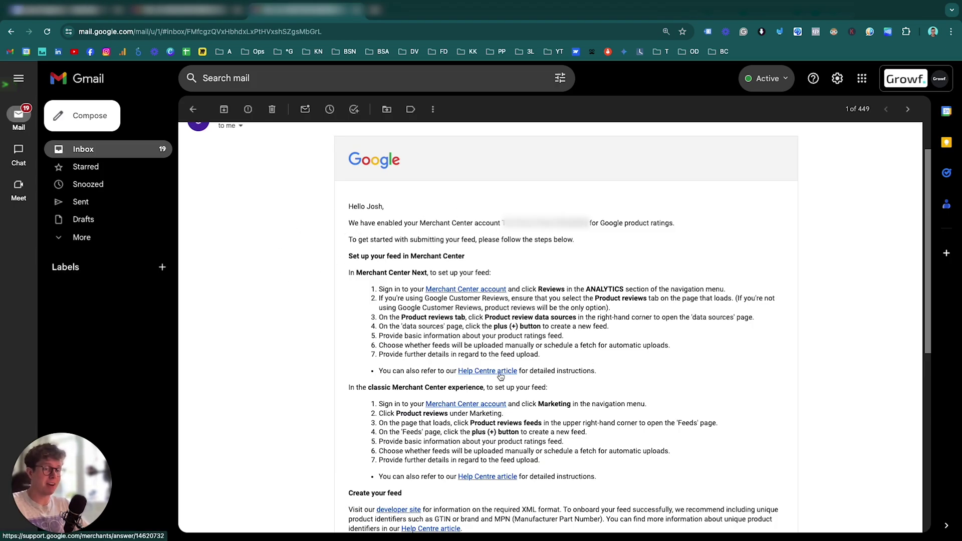
key(ctrl+Up)
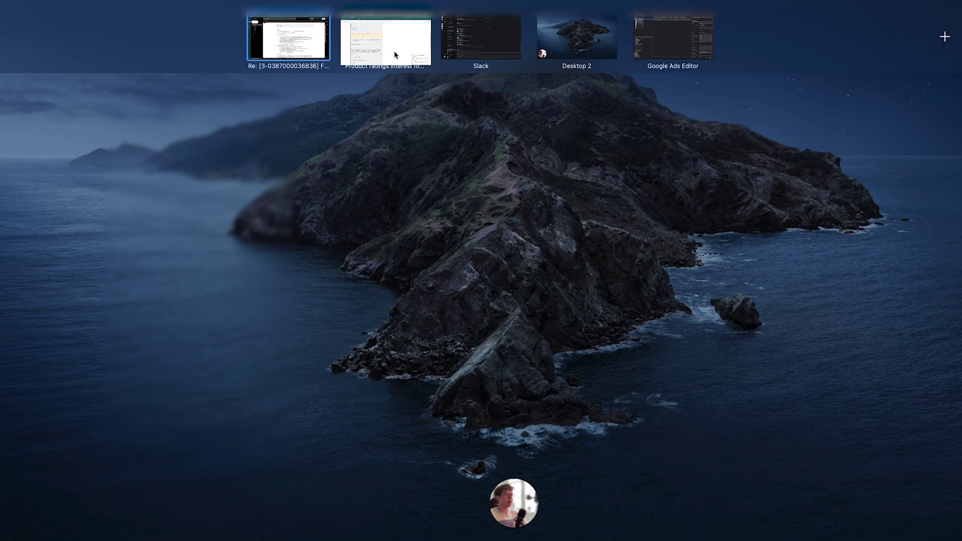
Step: View Product reviews (inactive, 0 reviews), then highlight 'Fill in the GMC application' in the outline
click(394, 54)
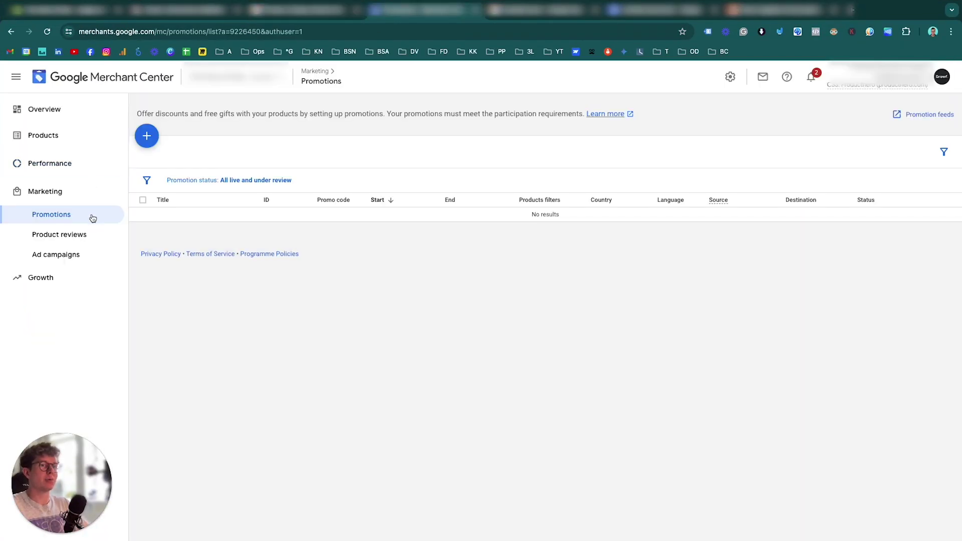
click(60, 234)
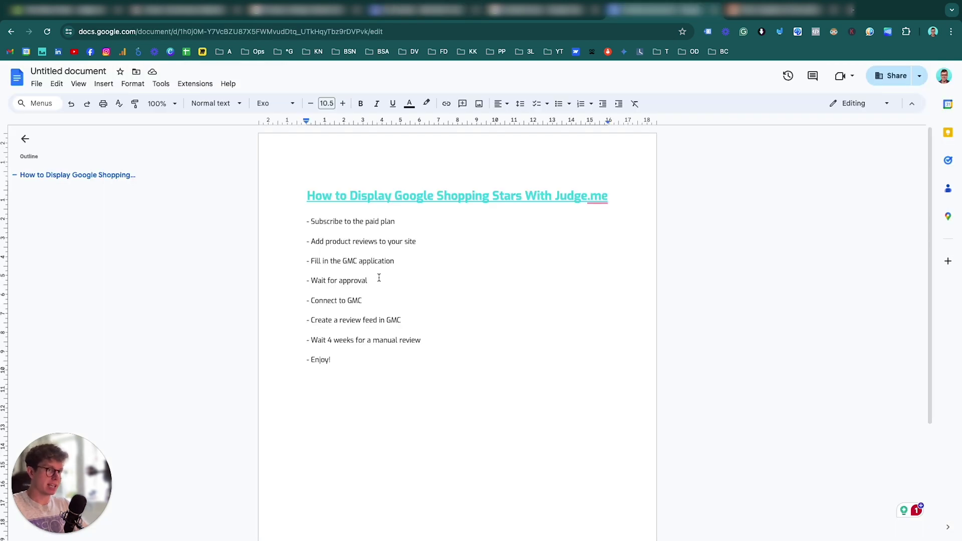
drag(413, 258, 268, 259)
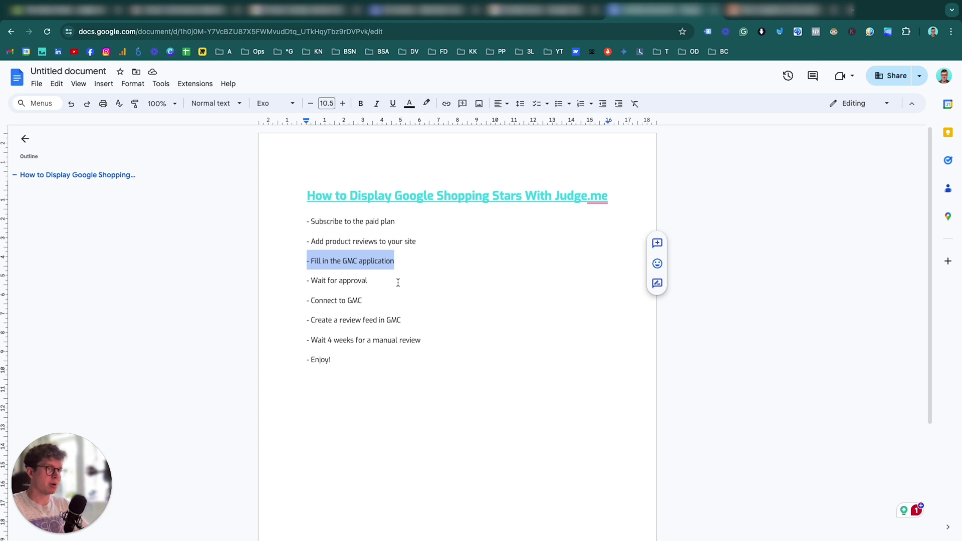
Step: Highlight the 'Wait for approval' and 'Connect to GMC' lines, then go to Judge.me in Shopify
drag(397, 281, 258, 284)
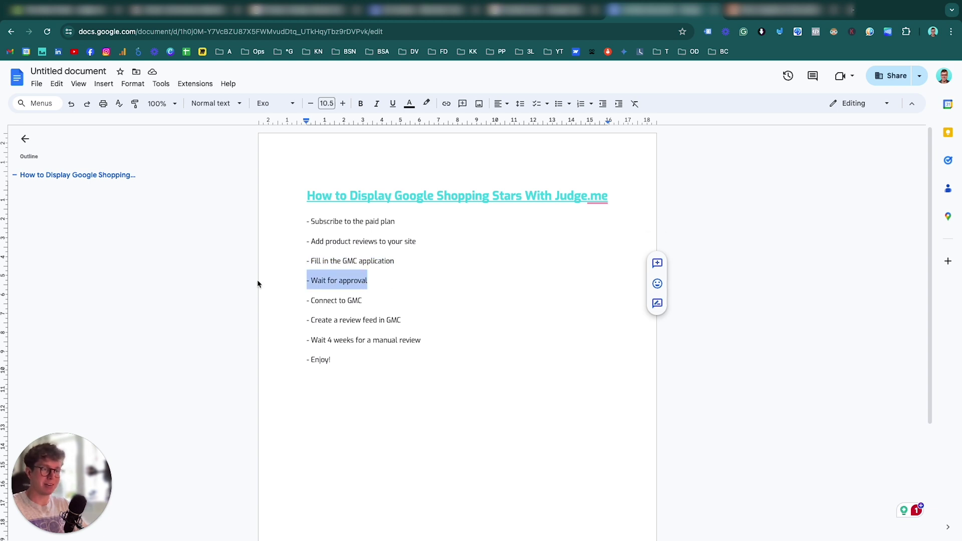
click(349, 301)
triple_click(346, 304)
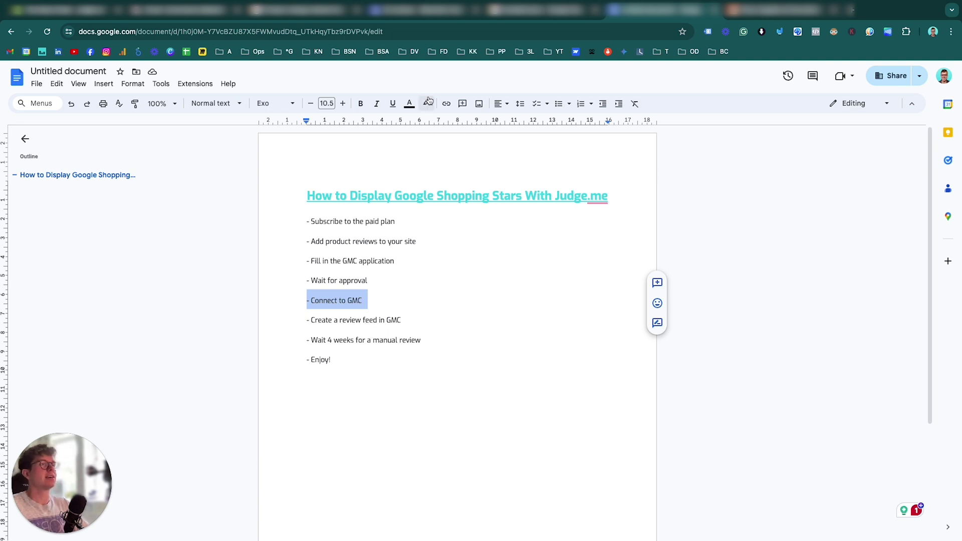
click(92, 17)
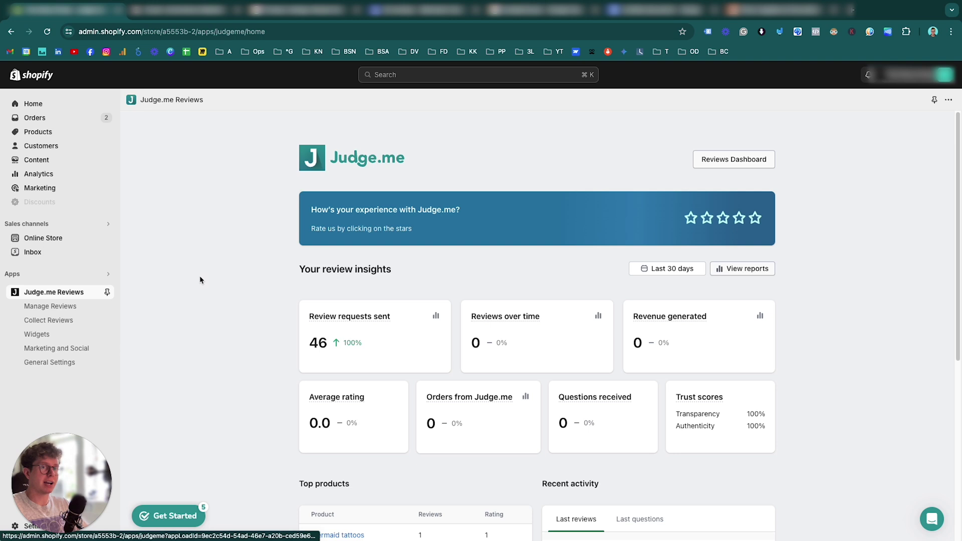
Step: Open Judge.me's Marketing and Social settings on the Google and SEO tab
click(59, 295)
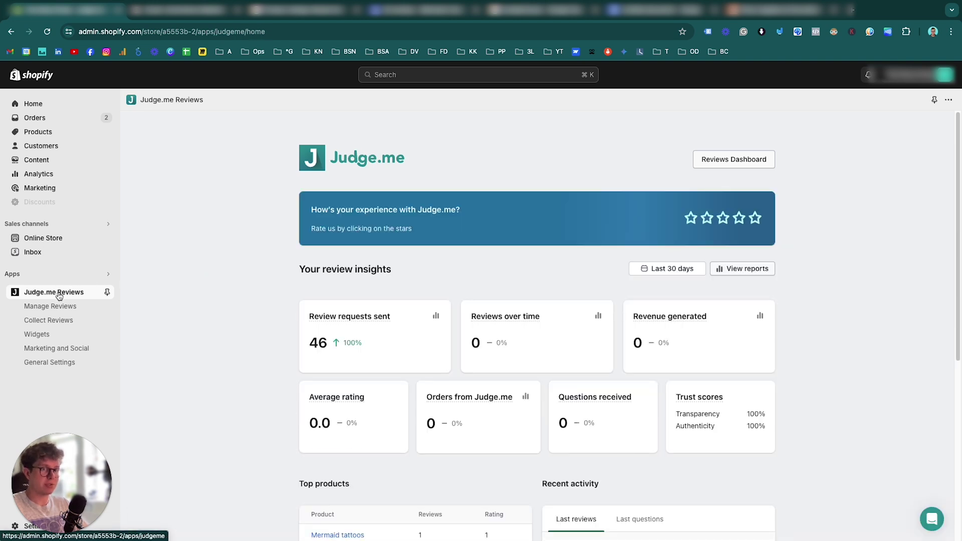
click(65, 297)
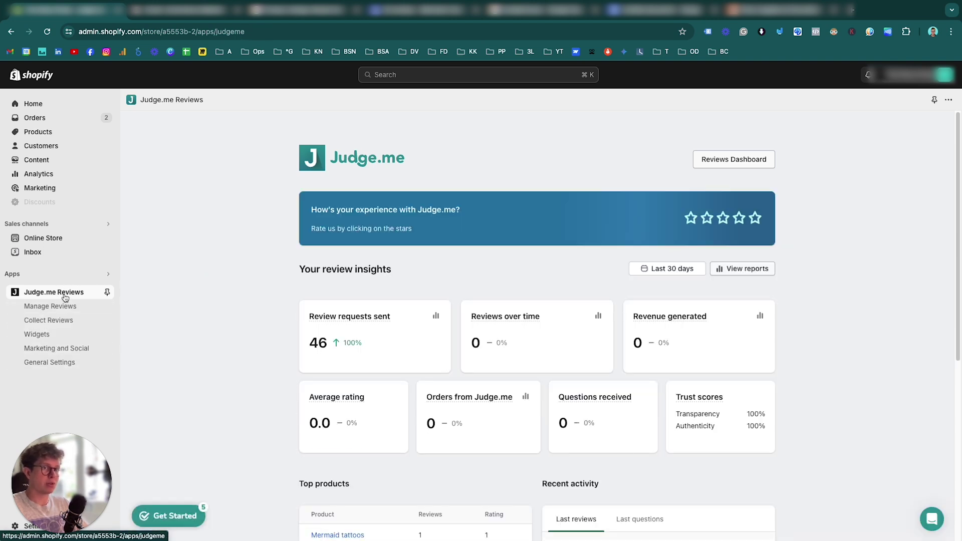
click(61, 363)
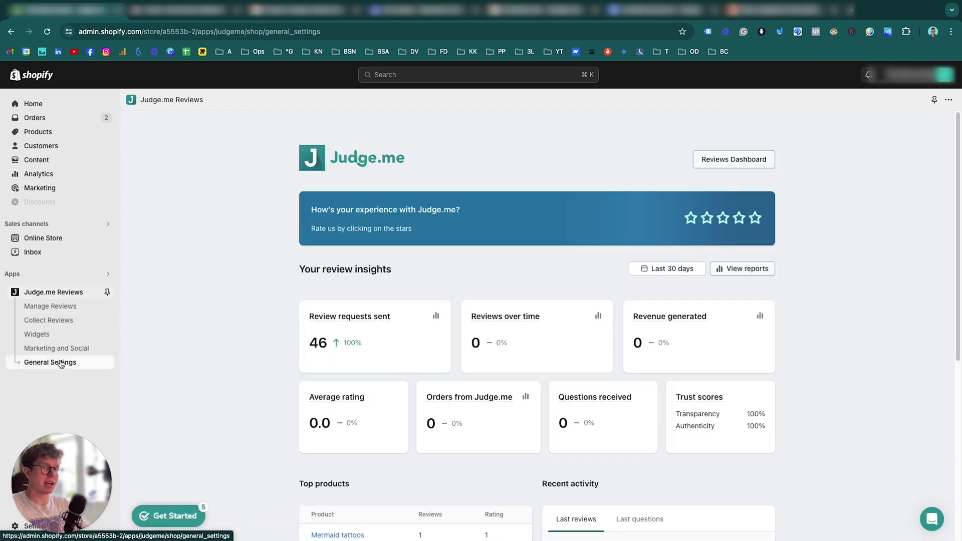
click(66, 350)
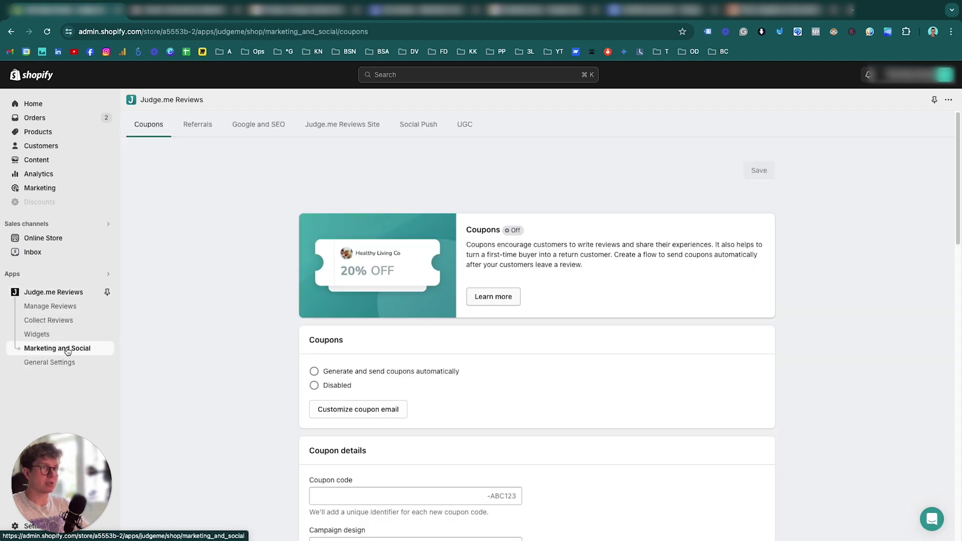
click(266, 127)
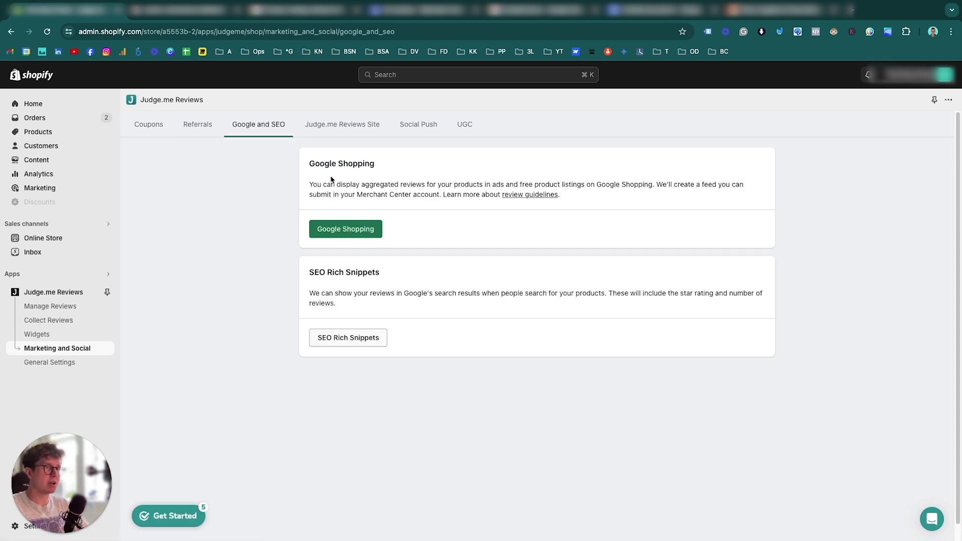
Step: Open the Google Shopping settings showing the daily product review feed and its XML URL
drag(309, 164, 587, 199)
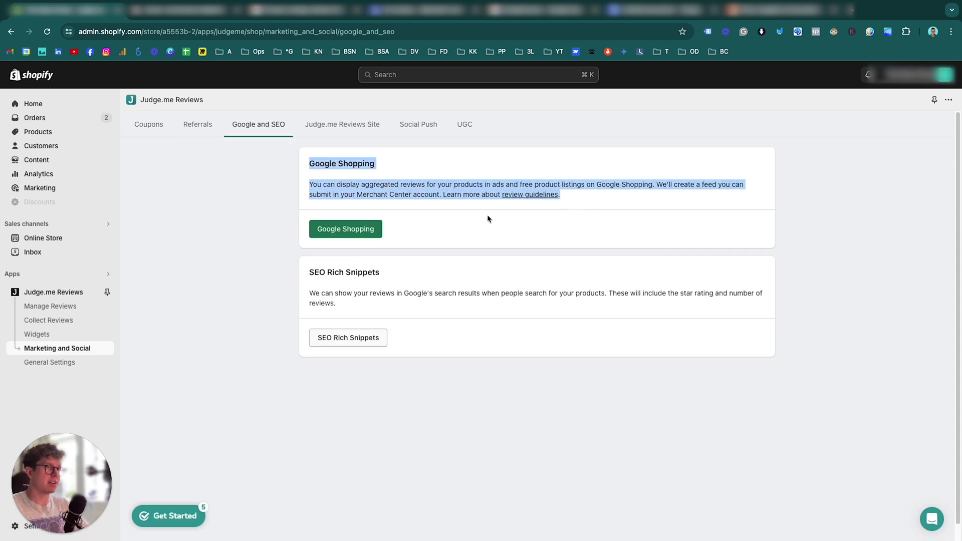
click(436, 231)
click(351, 231)
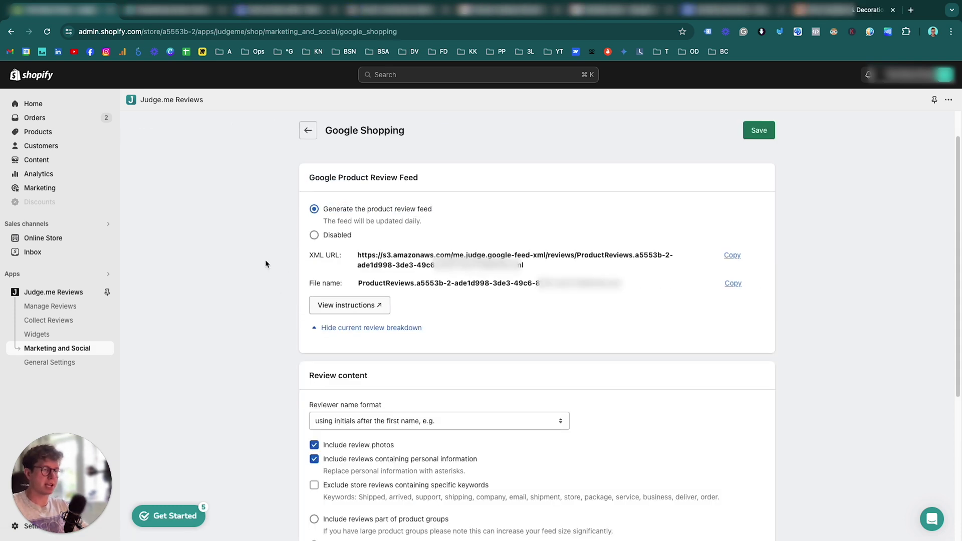
drag(436, 209, 304, 213)
click(262, 220)
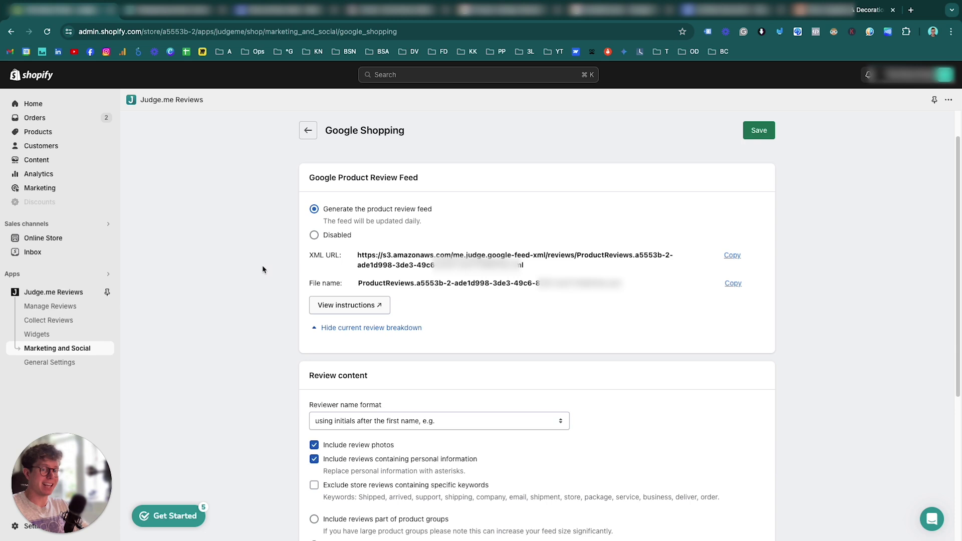
Step: Open the View instructions article and scroll past Step 4 to the 'Name and input method' table
click(349, 307)
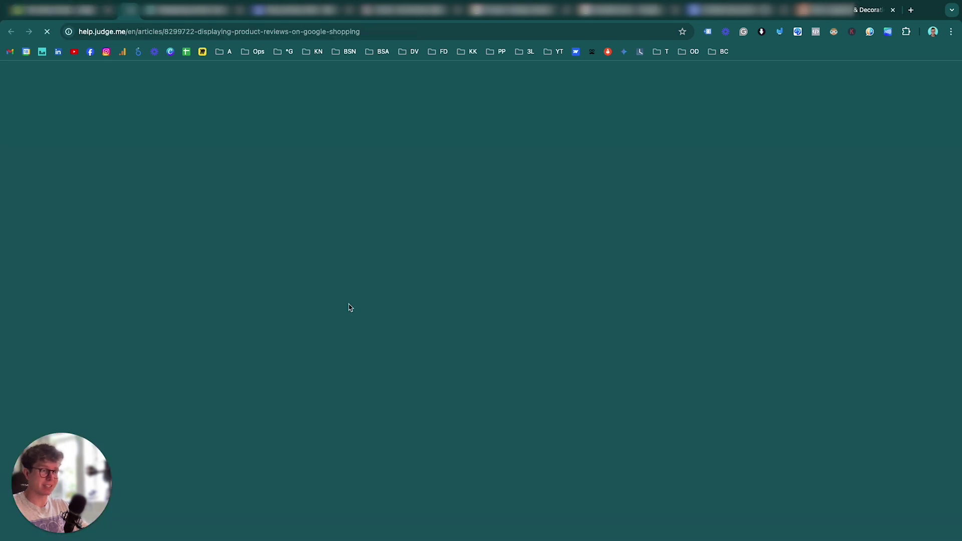
scroll(345, 305, down, 20)
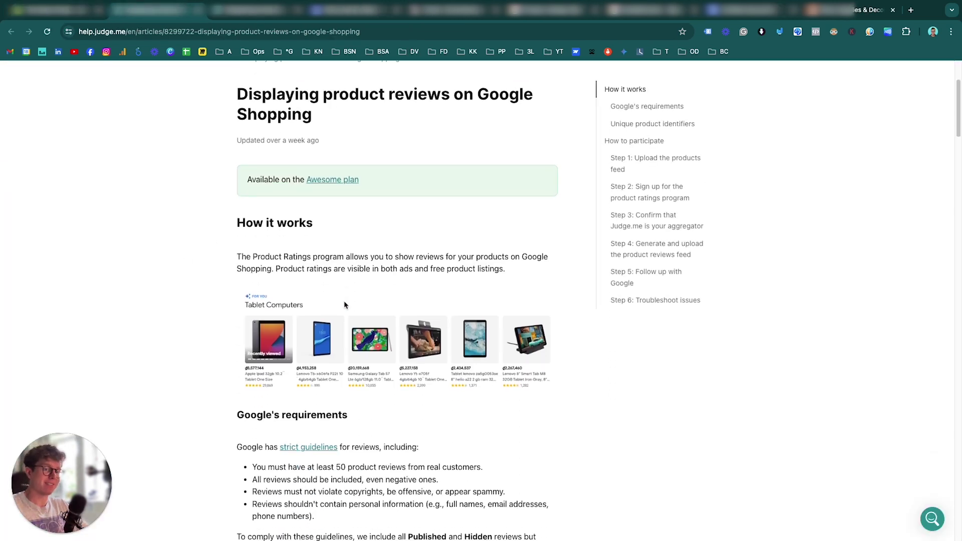
scroll(344, 305, up, 1)
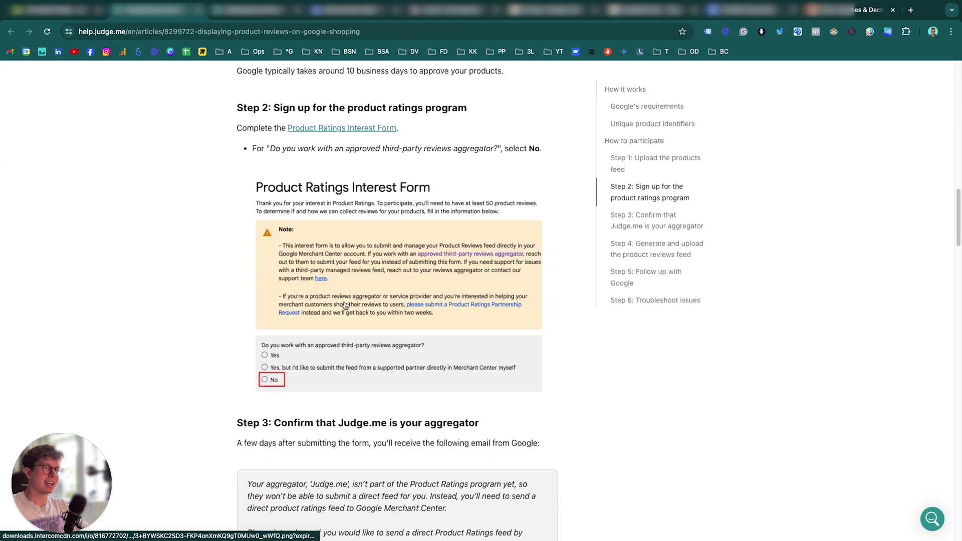
scroll(195, 170, down, 1)
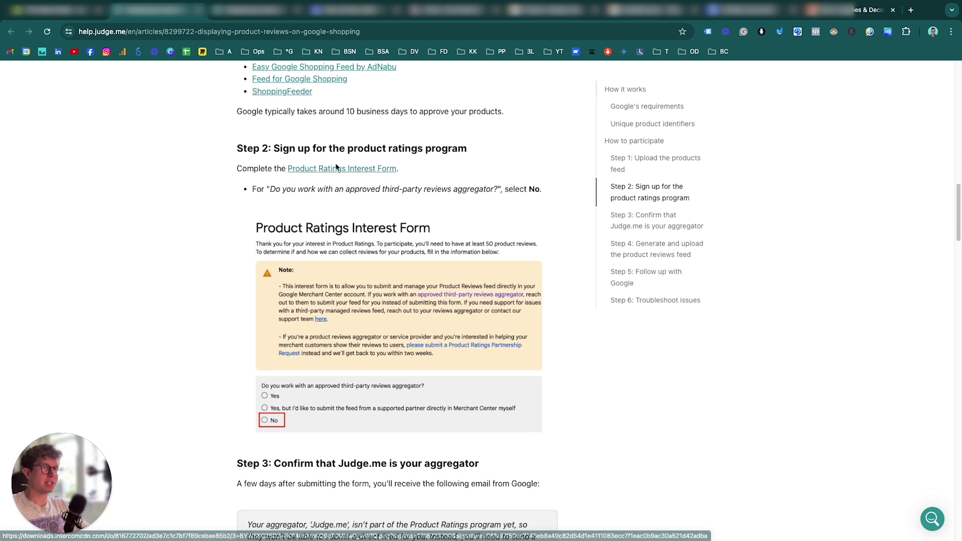
scroll(364, 327, down, 6)
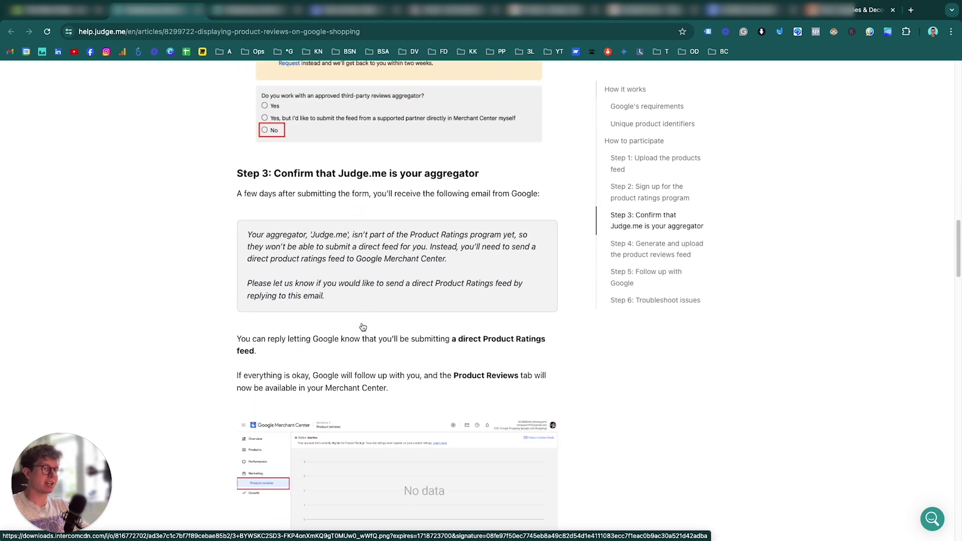
scroll(363, 326, down, 3)
scroll(332, 348, down, 2)
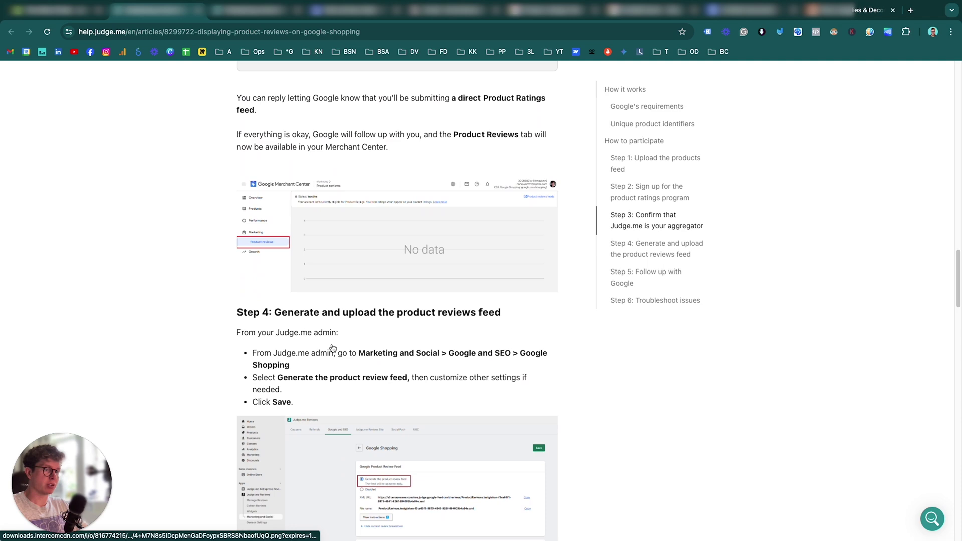
scroll(332, 348, down, 2)
scroll(305, 322, up, 5)
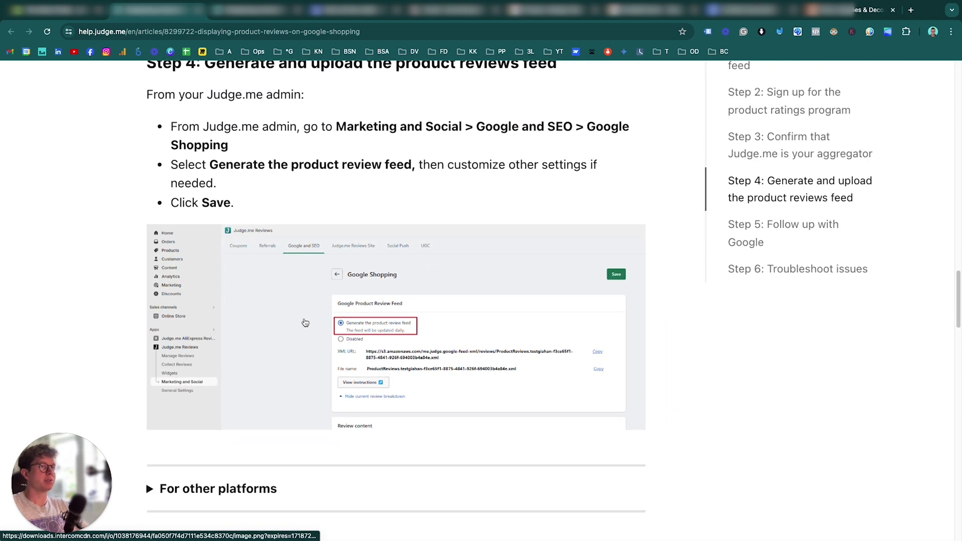
scroll(305, 322, up, 2)
scroll(318, 297, down, 1)
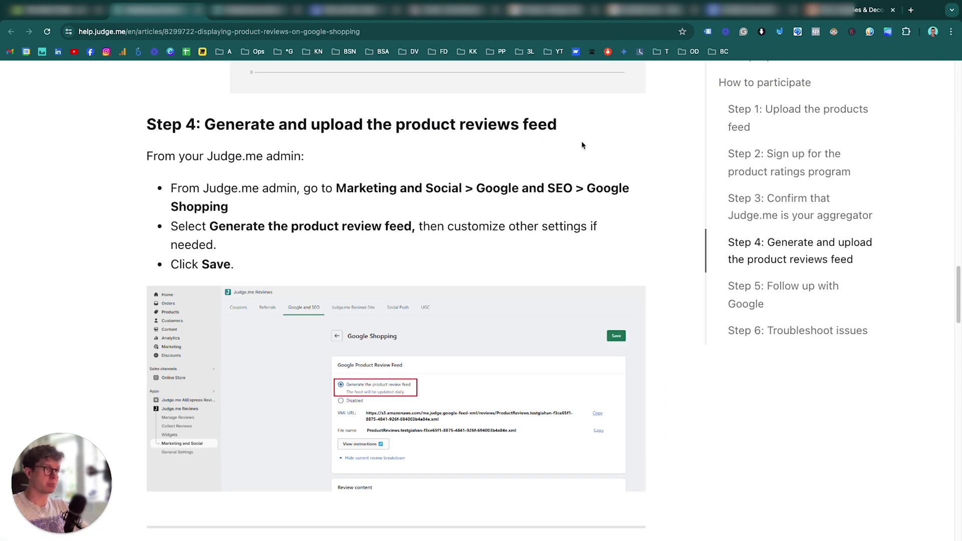
scroll(582, 145, down, 1)
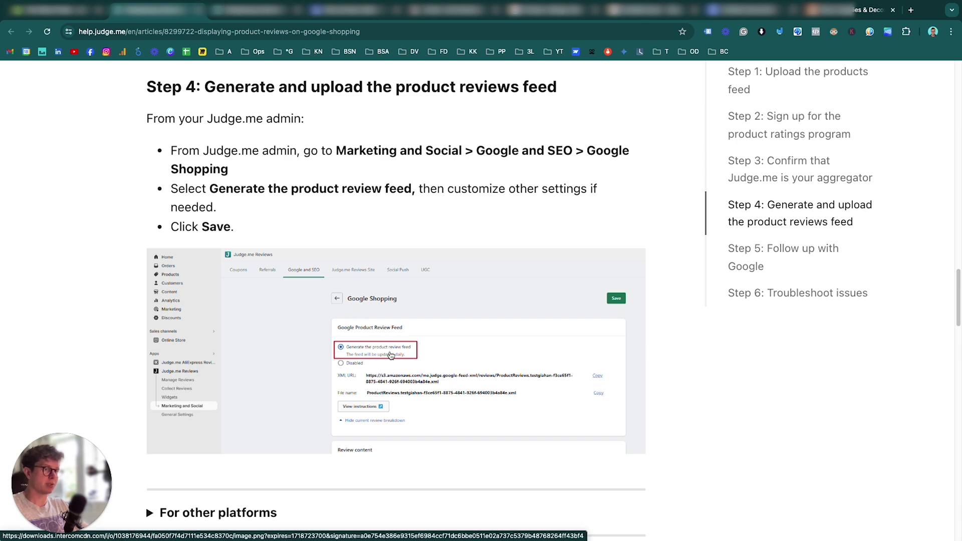
scroll(391, 354, up, 5)
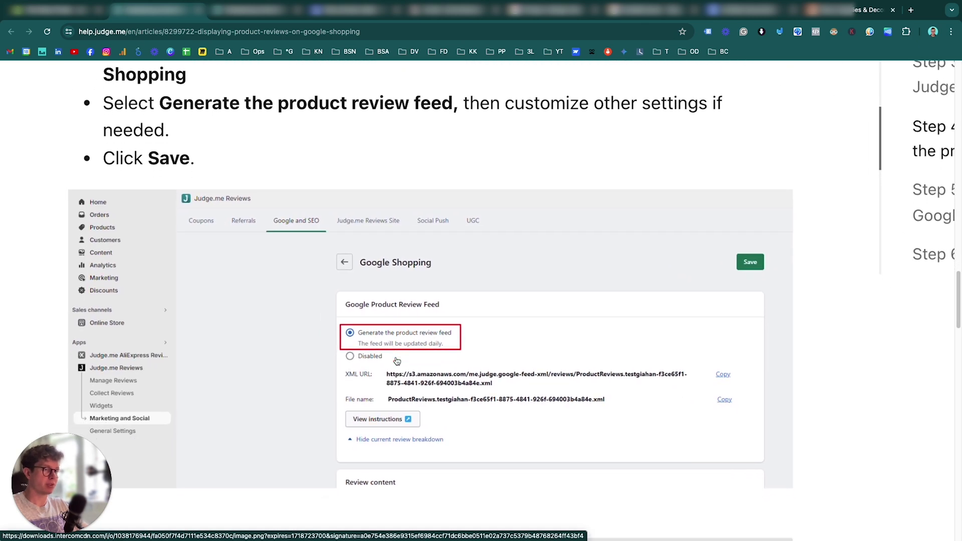
scroll(397, 360, down, 5)
scroll(396, 359, down, 7)
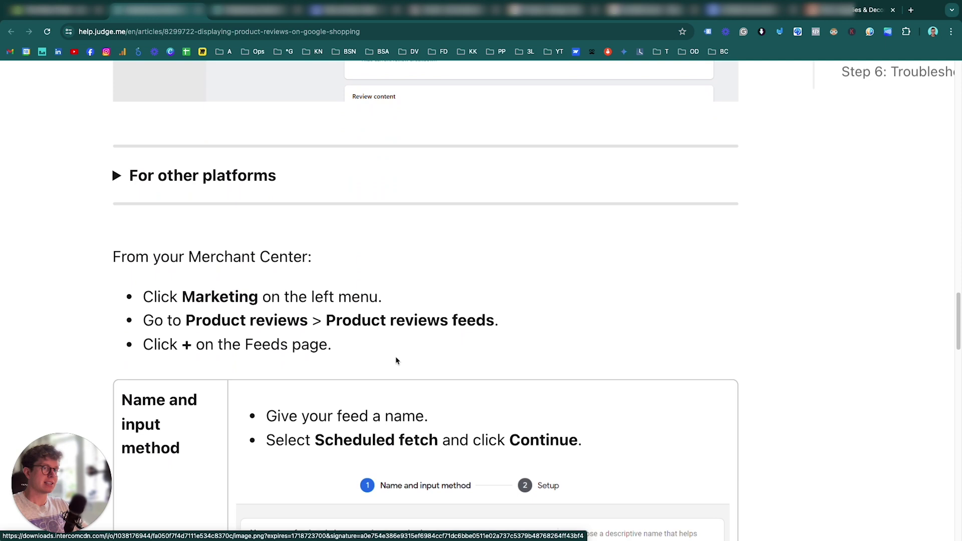
scroll(395, 360, down, 5)
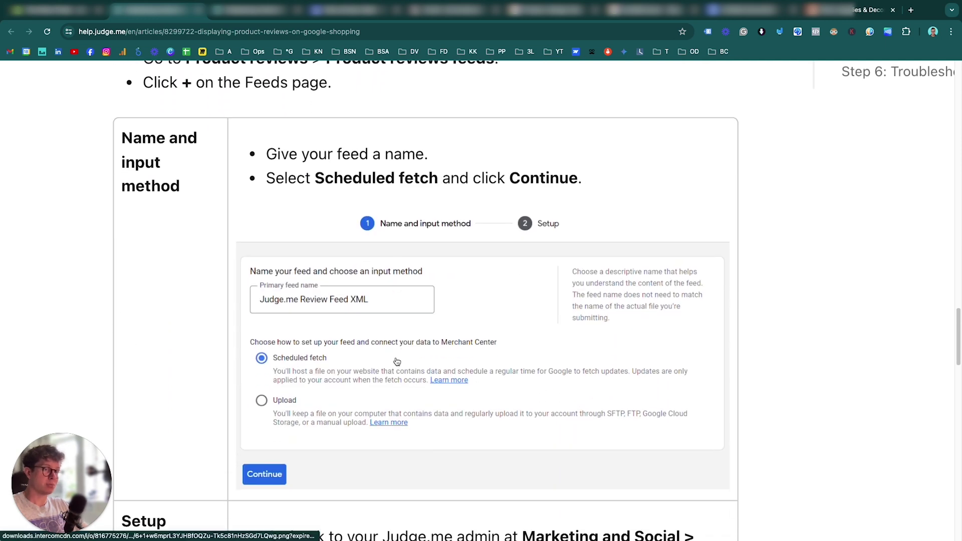
scroll(446, 361, down, 5)
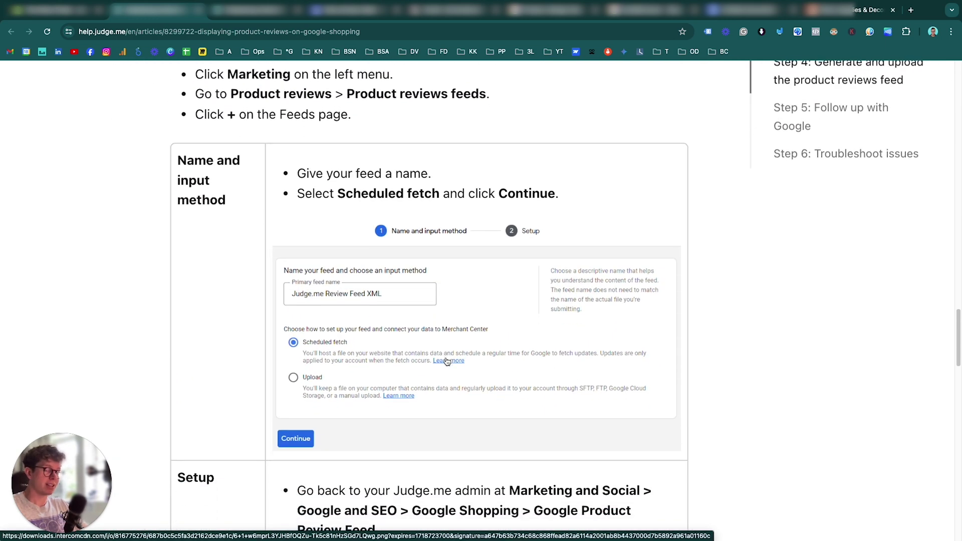
scroll(447, 360, down, 1)
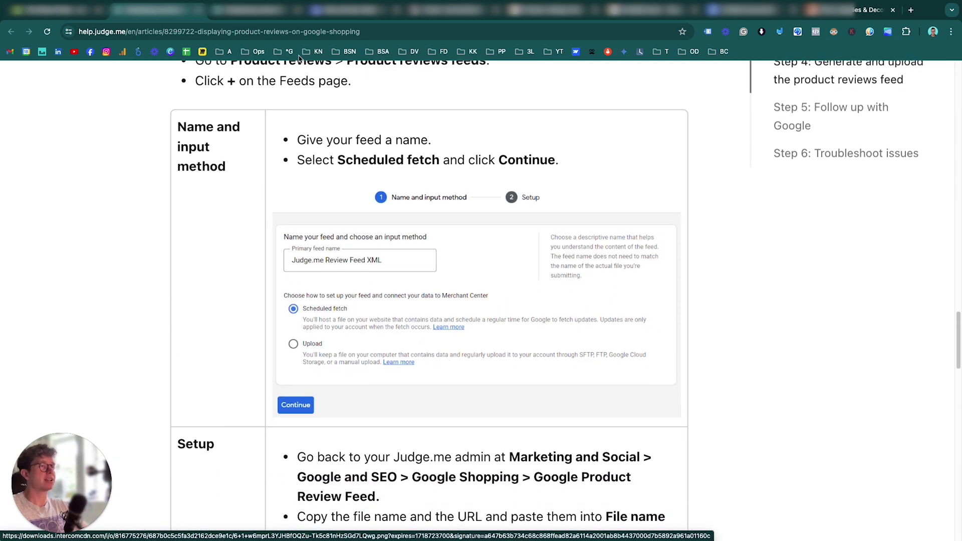
Step: Create a primary review feed named '*G | Judge.me review feed' with Scheduled fetch, continuing to Setup
click(266, 18)
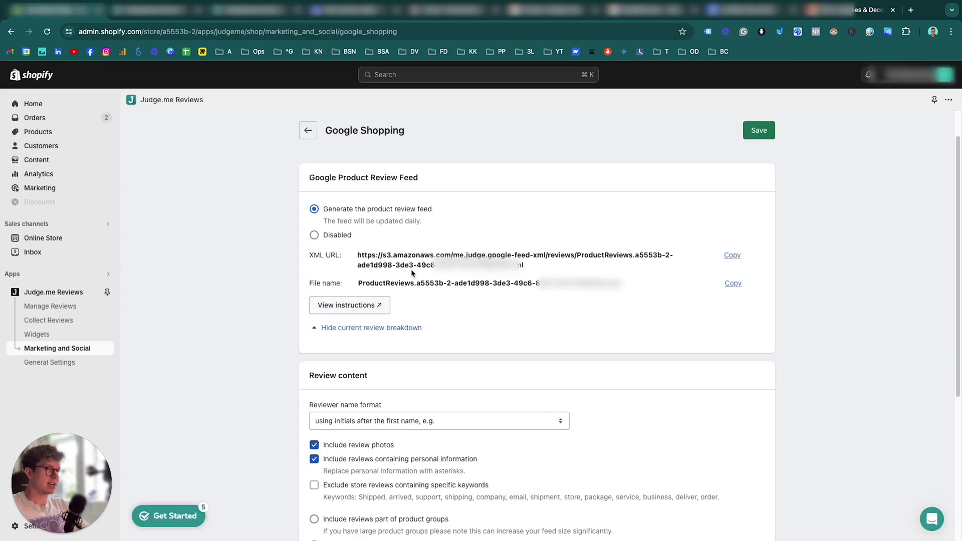
key(ctrl+Tab)
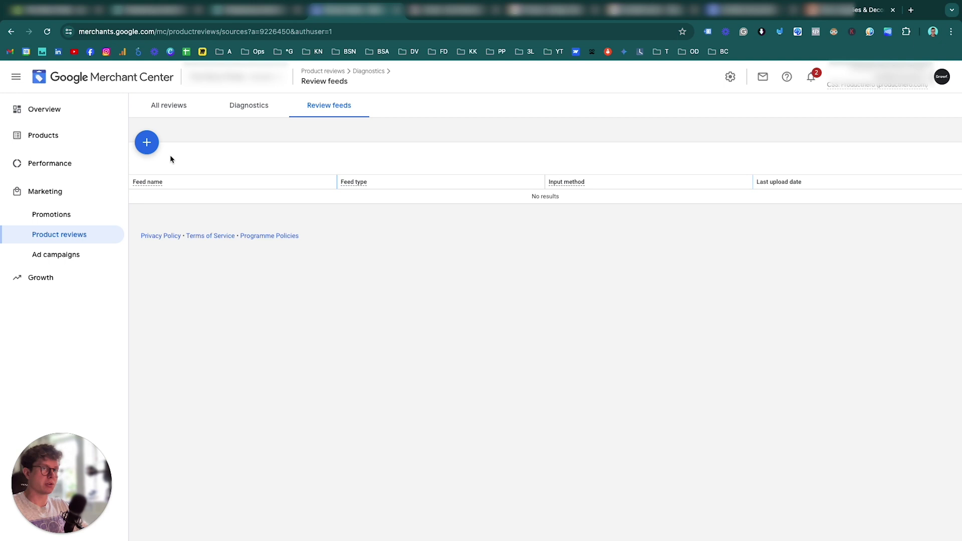
click(146, 142)
click(314, 174)
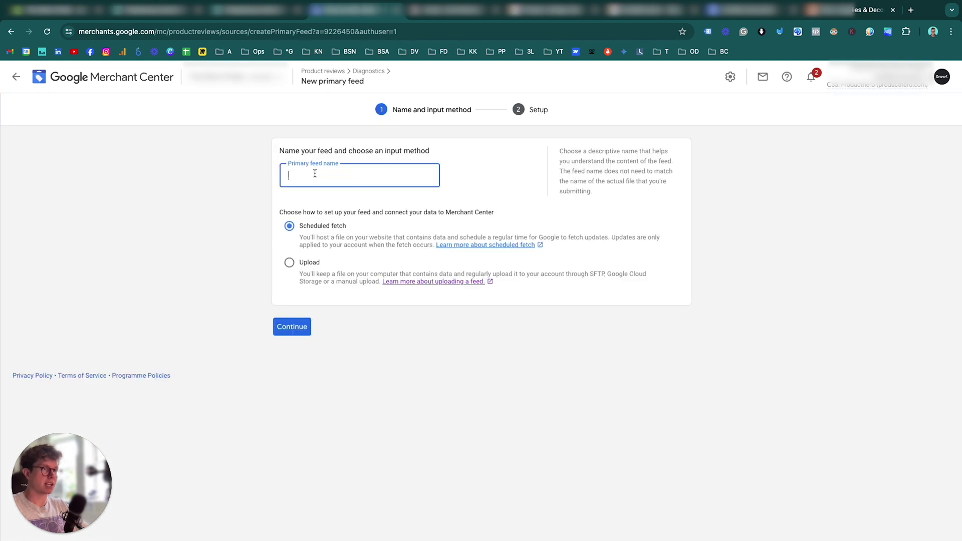
text(£)
key(BackSpace)
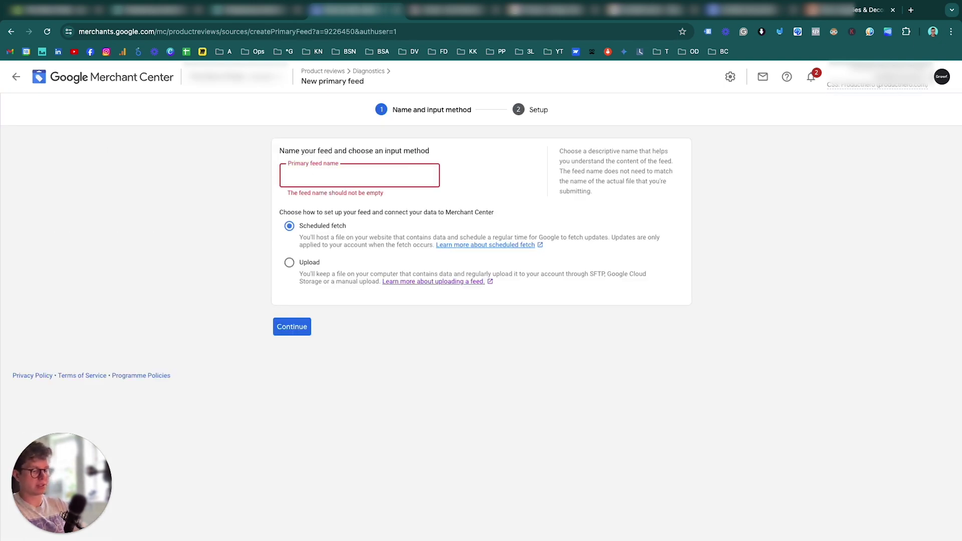
text(*G )
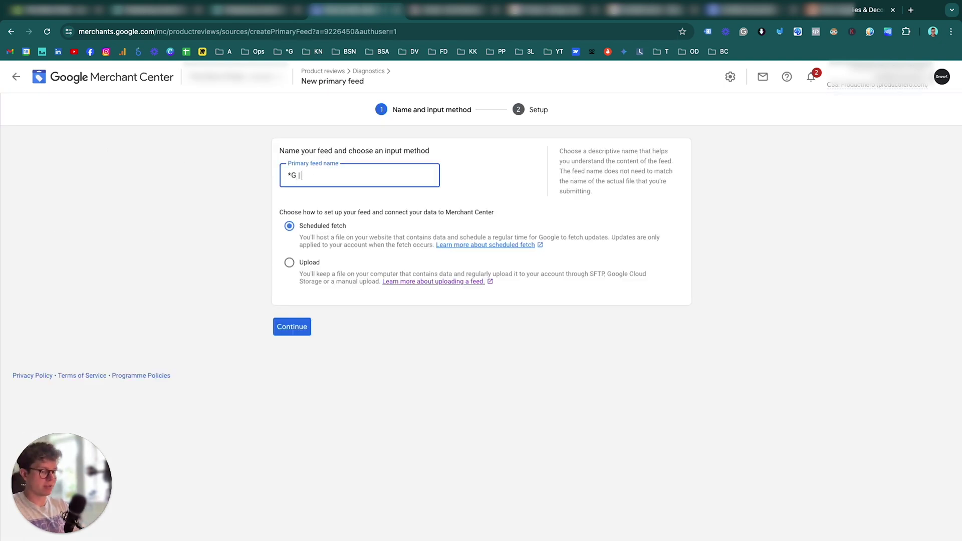
text(| Jusge.)
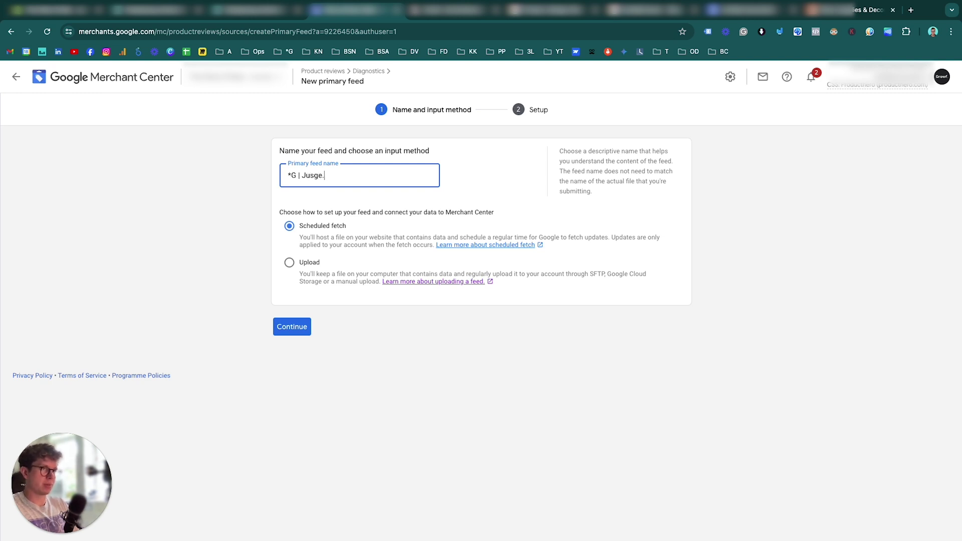
key(BackSpace)
key(BackSpace)
key(BackSpace)
key(BackSpace)
text(dge)
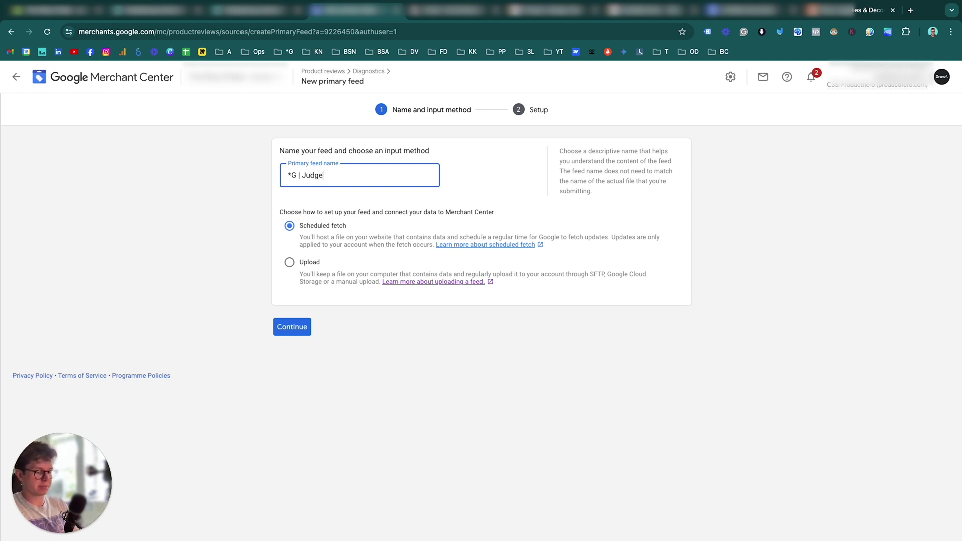
text(.me review feed)
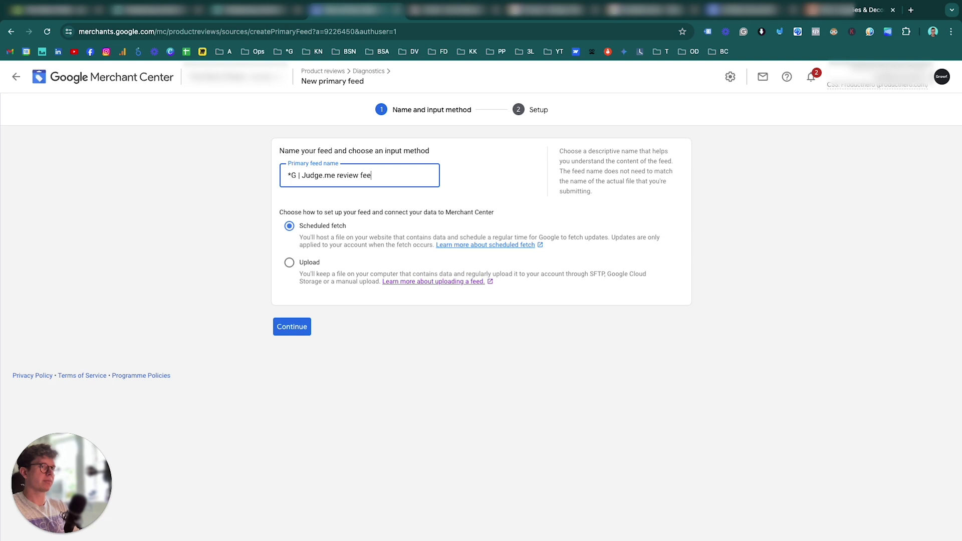
click(303, 326)
click(321, 215)
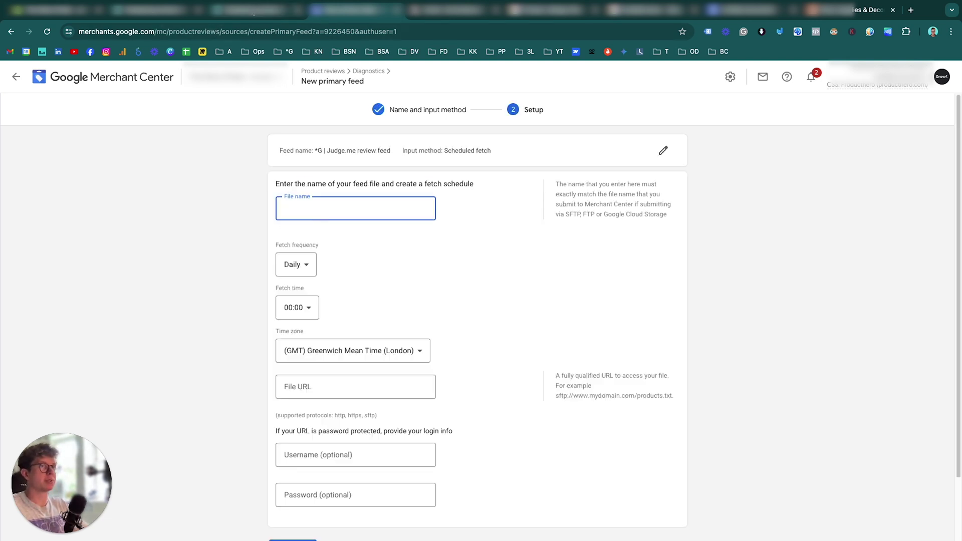
Step: Paste the Judge.me feed file name and set the daily fetch time to 05:00
click(108, 7)
click(108, 7)
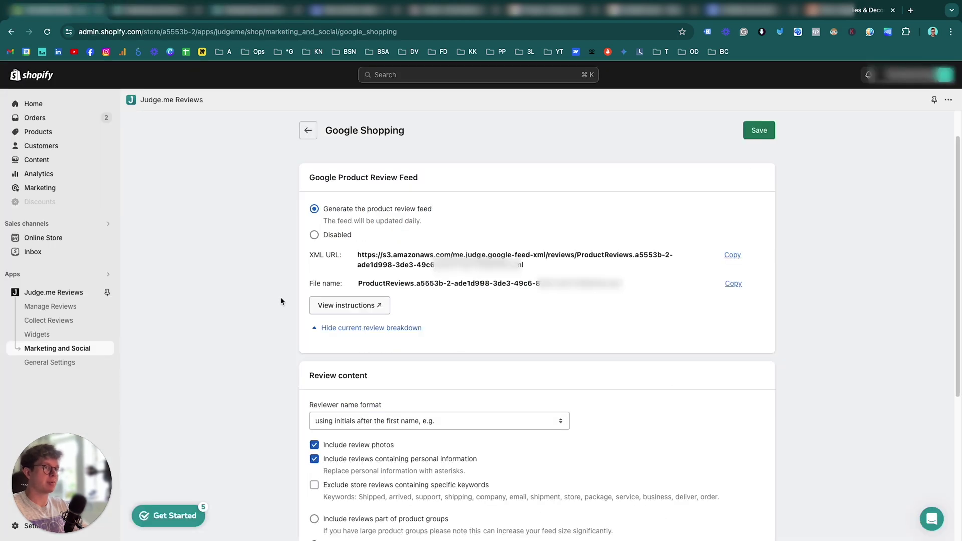
click(732, 283)
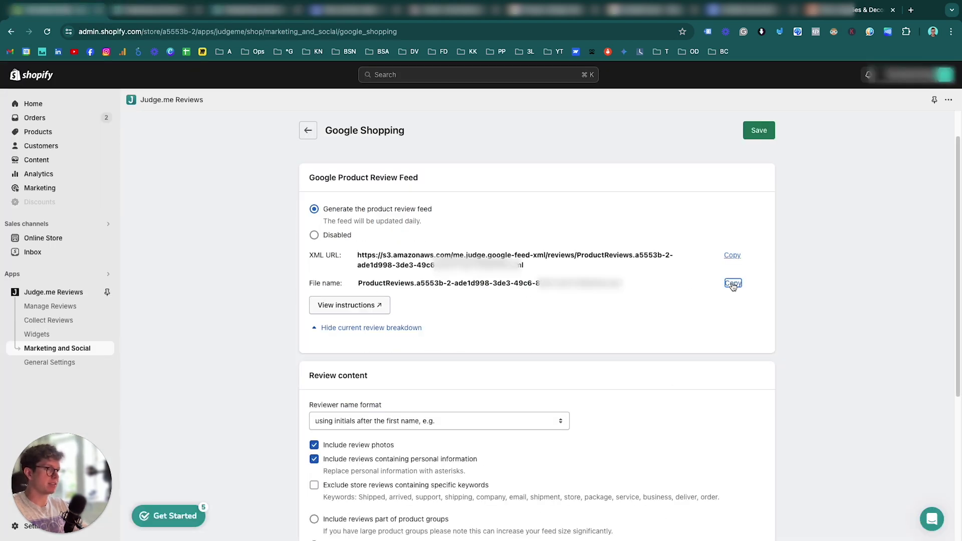
click(357, 10)
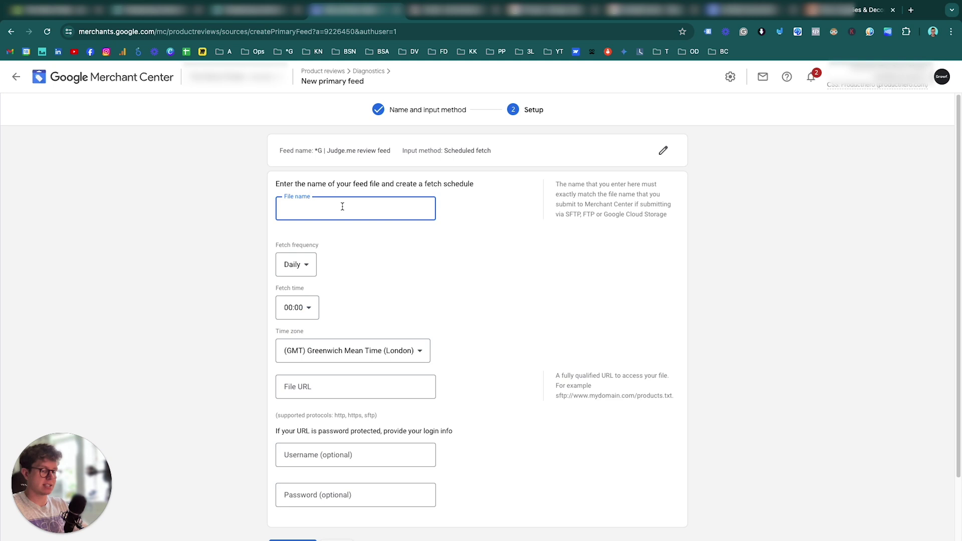
key(super+v)
scroll(331, 279, down, 1)
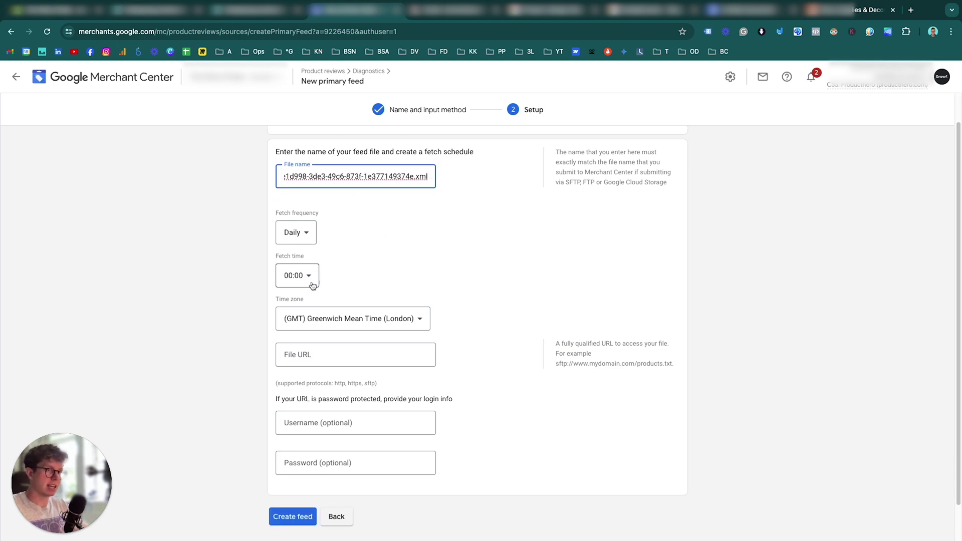
click(308, 277)
click(302, 401)
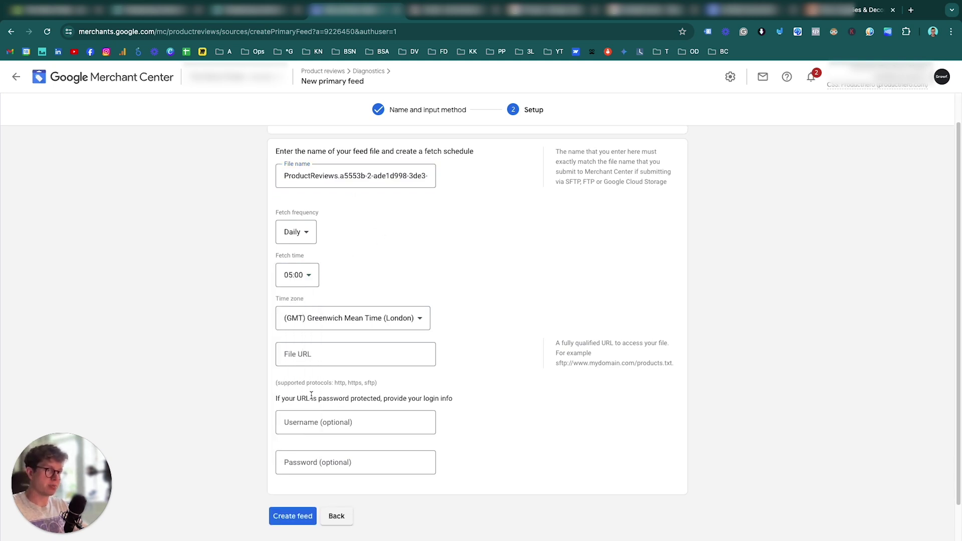
Step: Paste the Judge.me XML URL as the File URL and create the feed
scroll(451, 322, down, 2)
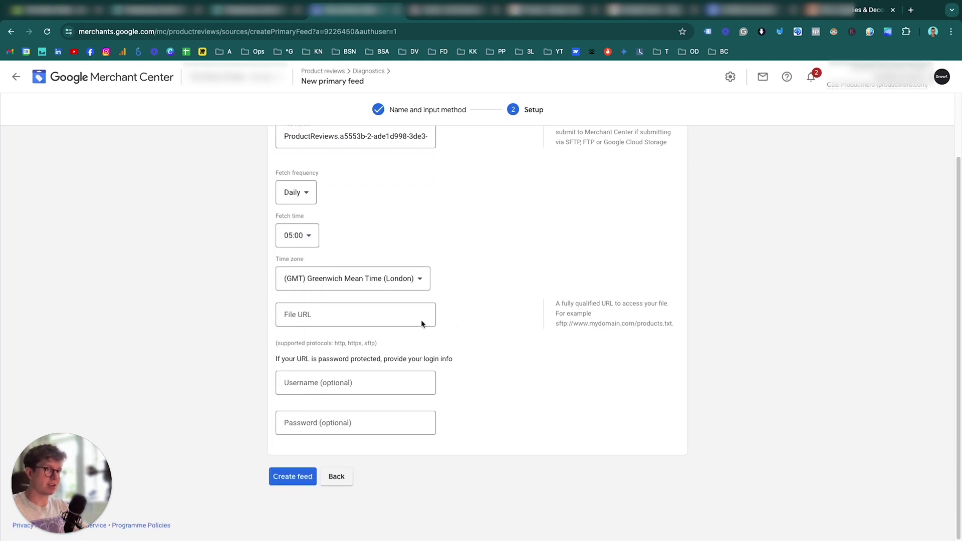
click(315, 317)
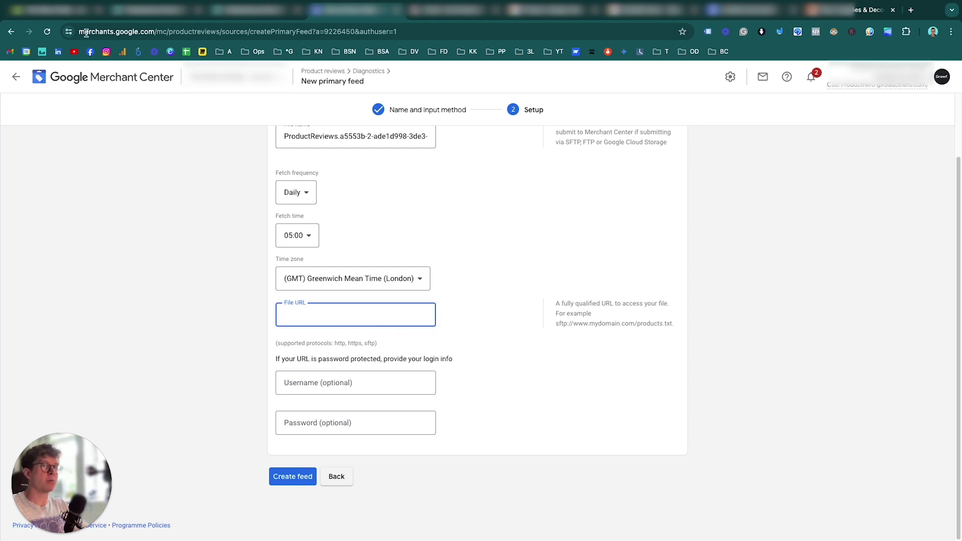
key(ctrl+Tab)
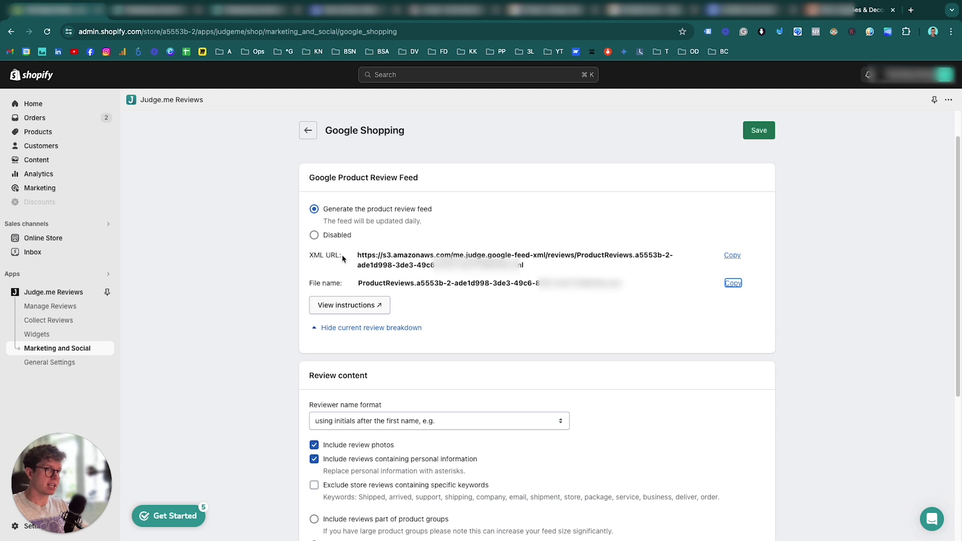
click(732, 255)
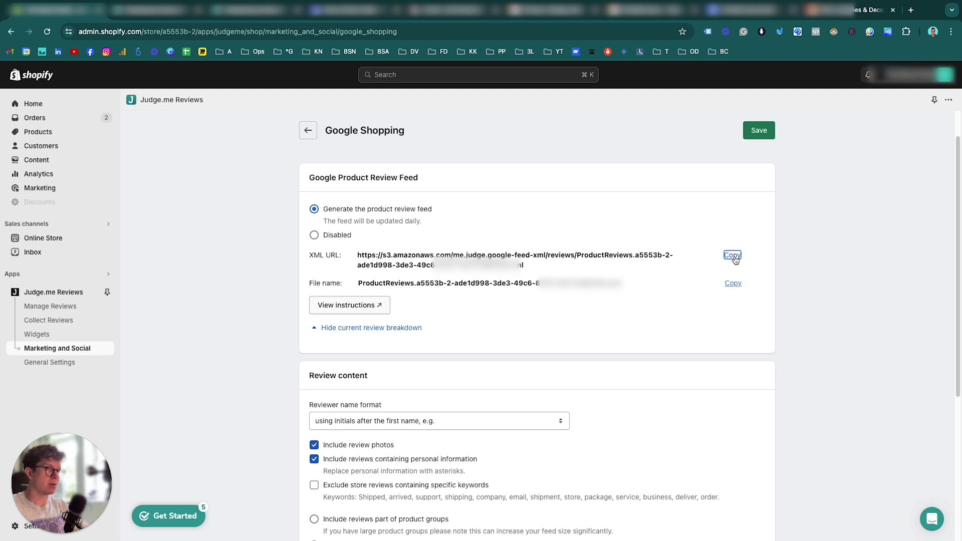
click(346, 10)
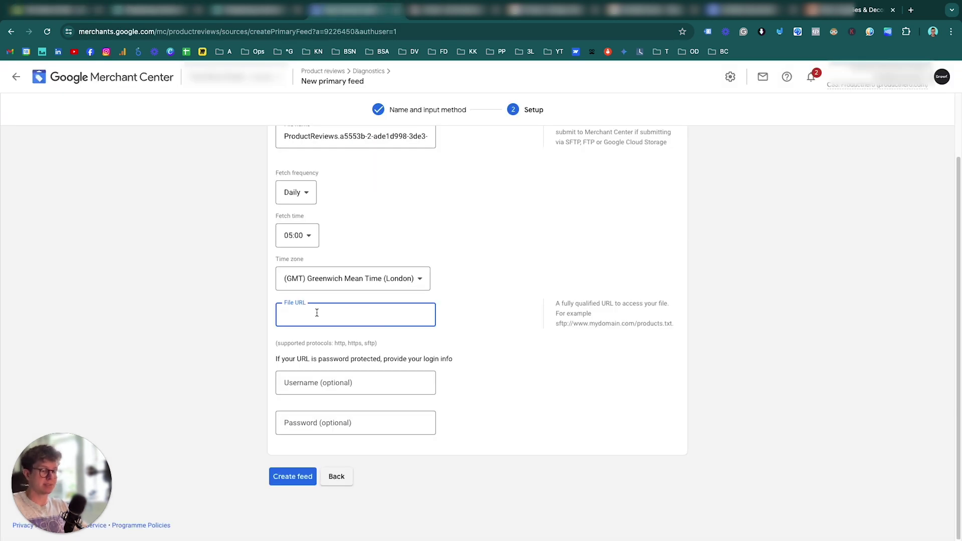
key(ctrl+v)
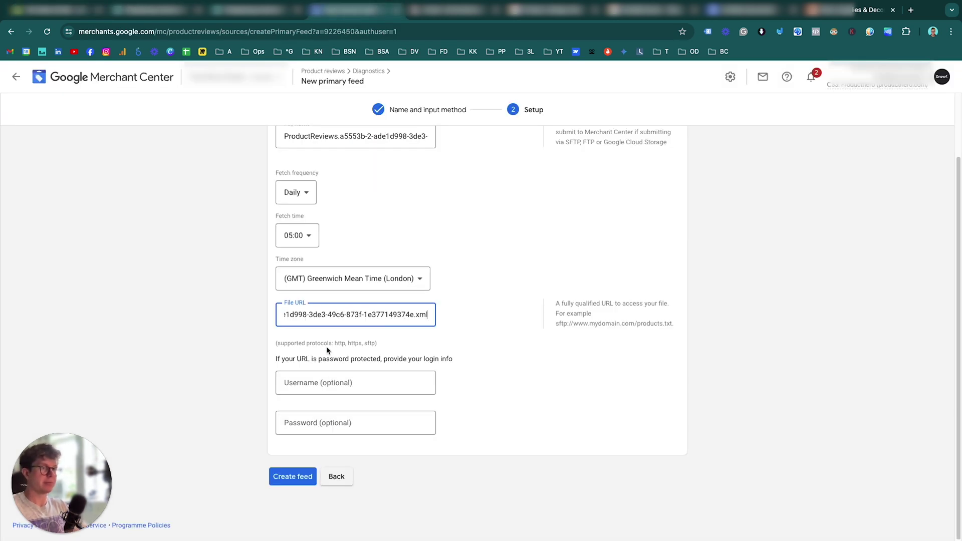
click(304, 479)
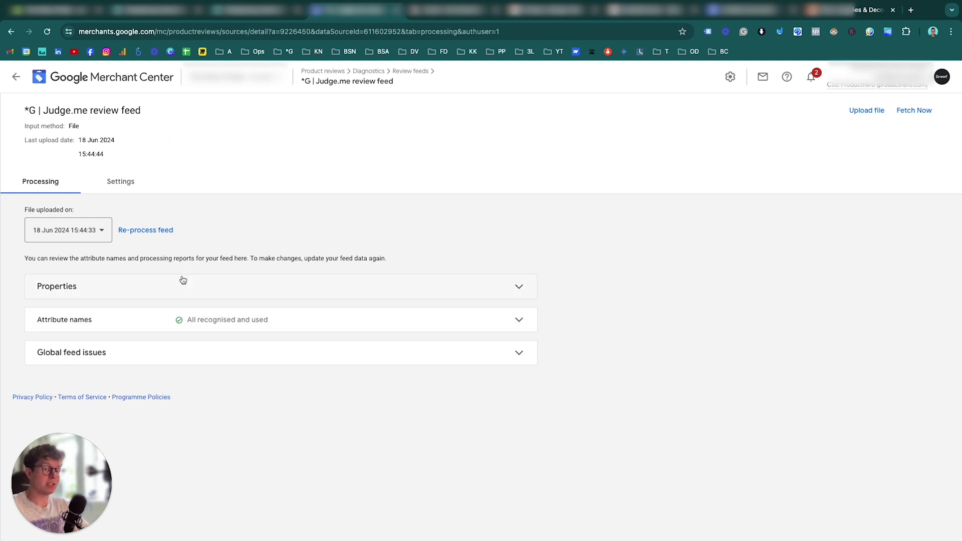
Step: Check the feed's Settings and Processing tabs, then start an immediate Fetch Now
click(120, 181)
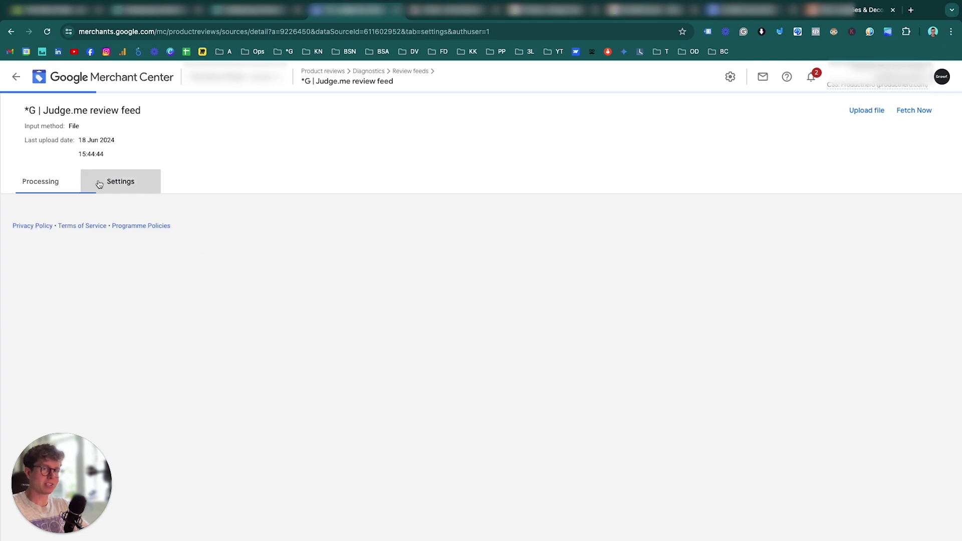
click(40, 182)
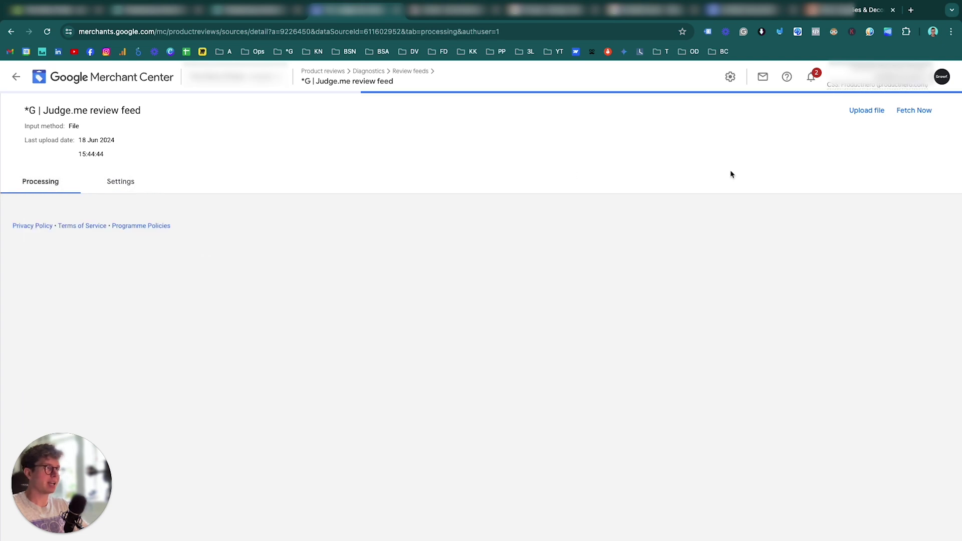
click(919, 113)
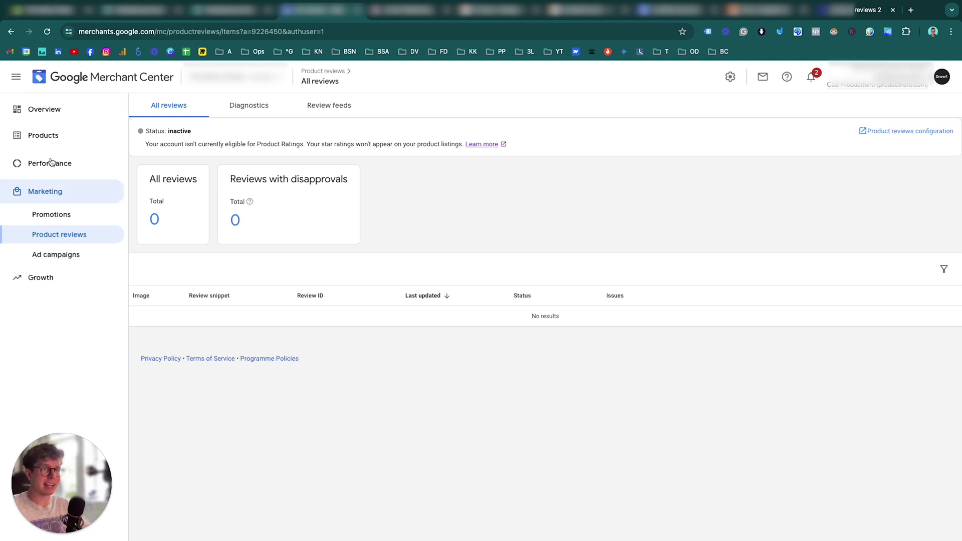
Step: Highlight the 'Status: inactive' product ratings label and its ineligibility explanation
drag(135, 134, 204, 137)
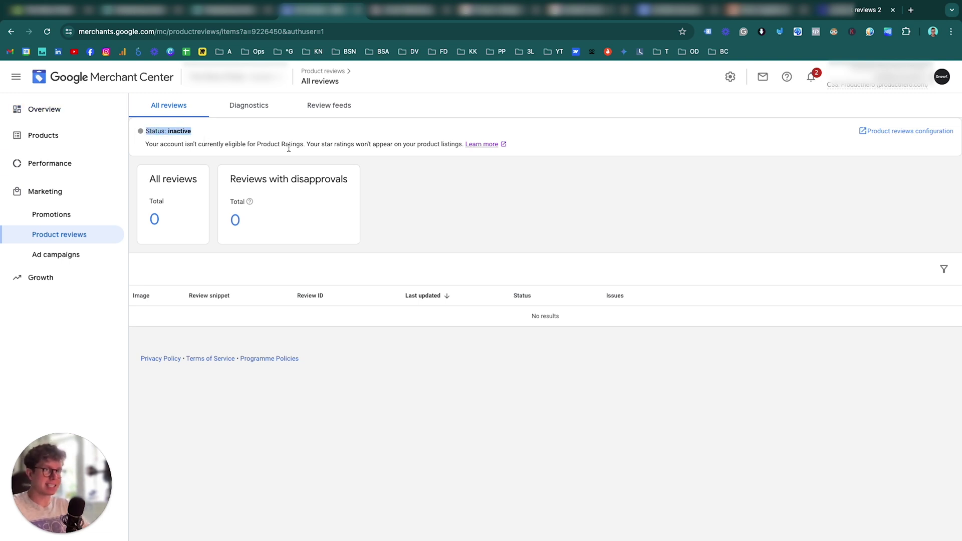
drag(140, 146, 367, 148)
click(477, 199)
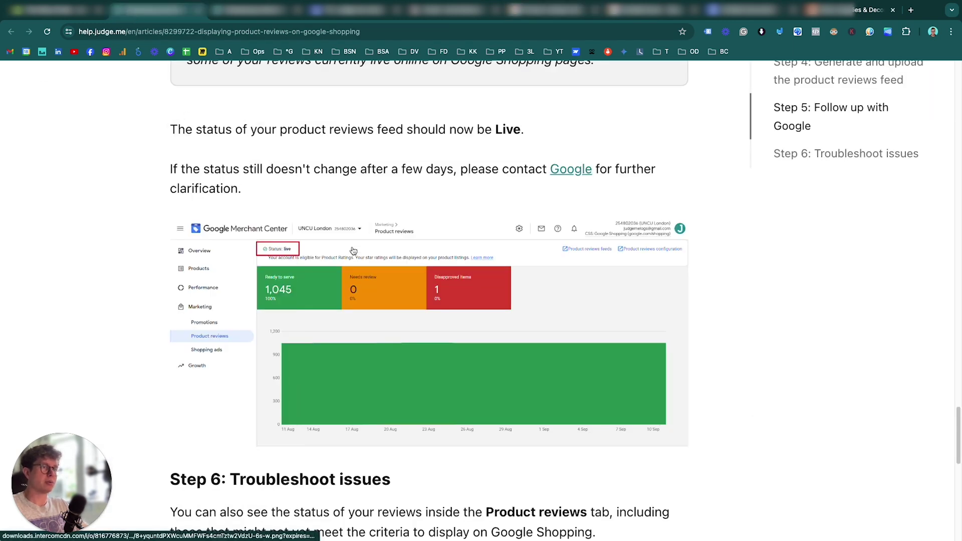
Step: Review the Judge.me article's Step 5 guidance, then switch to the growfmarketing.com tab
scroll(353, 250, up, 4)
scroll(353, 250, up, 8)
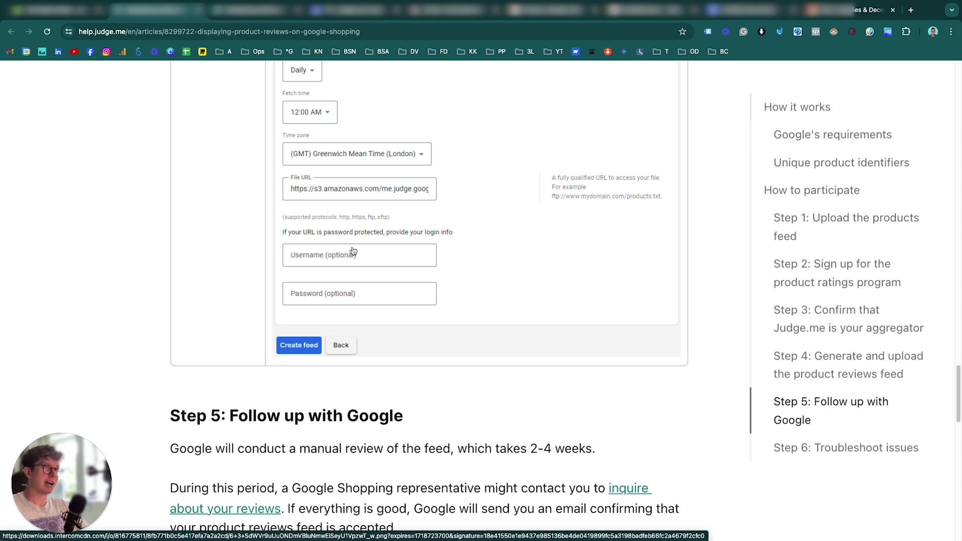
click(450, 10)
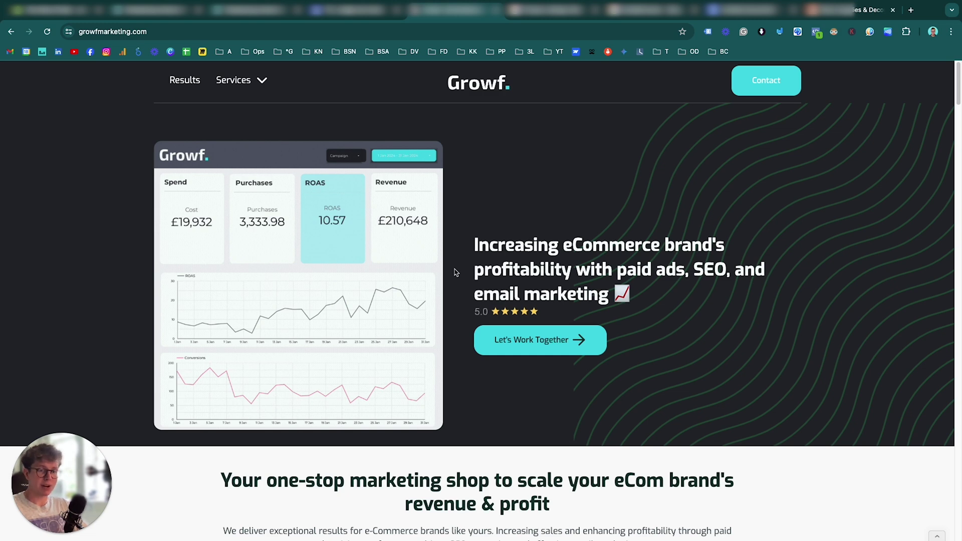
Step: Open the 'Let's Work Together' contact page to view the discovery call booking section
click(568, 346)
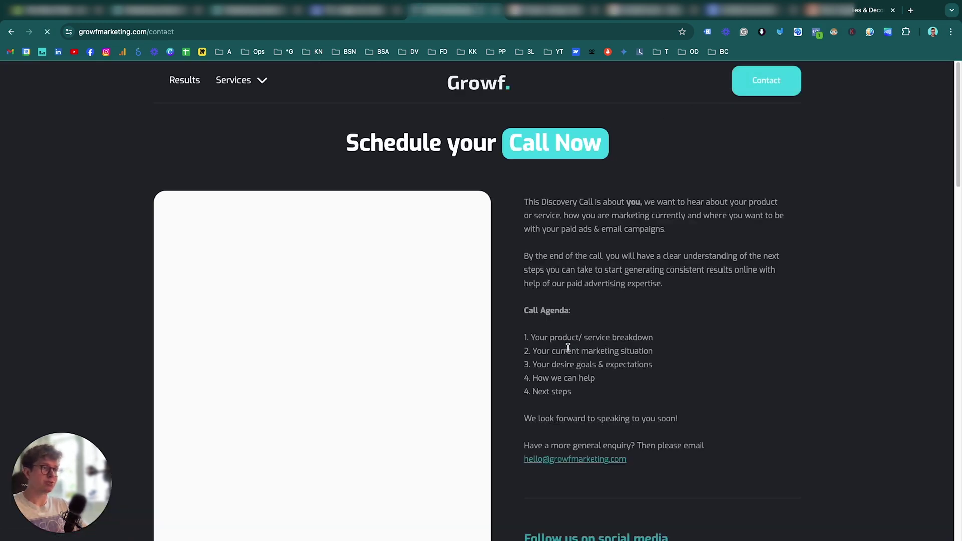
scroll(567, 347, down, 2)
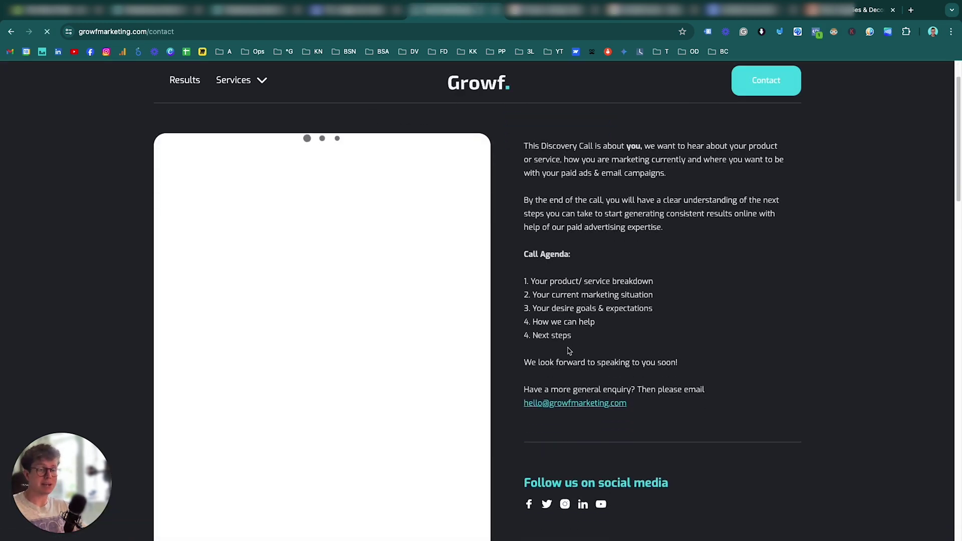